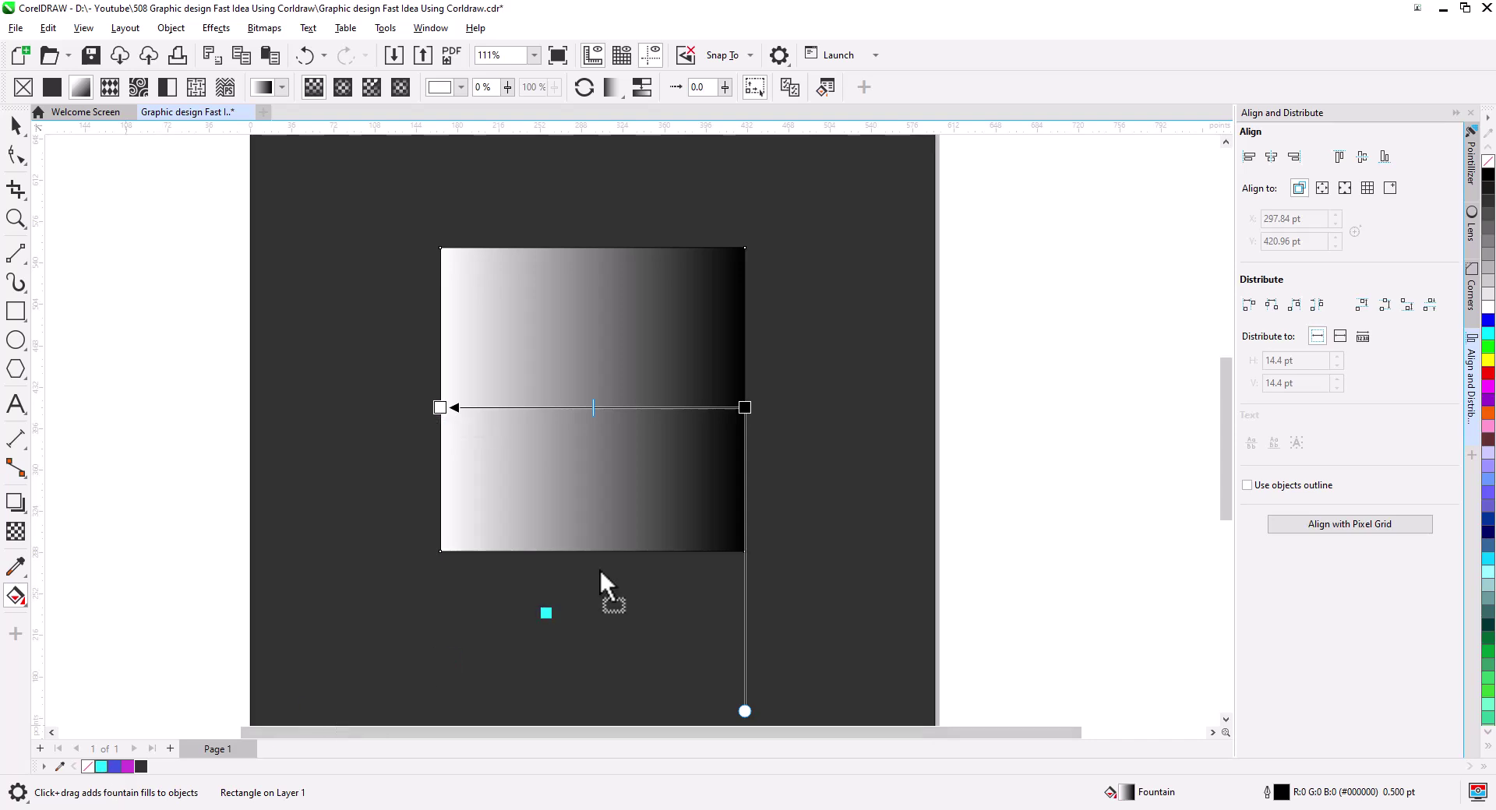
Recolor the square's linear fountain fill to cyan at the right end, blue in the middle and magenta at the left end.
left_click_drag(732, 424, 747, 409)
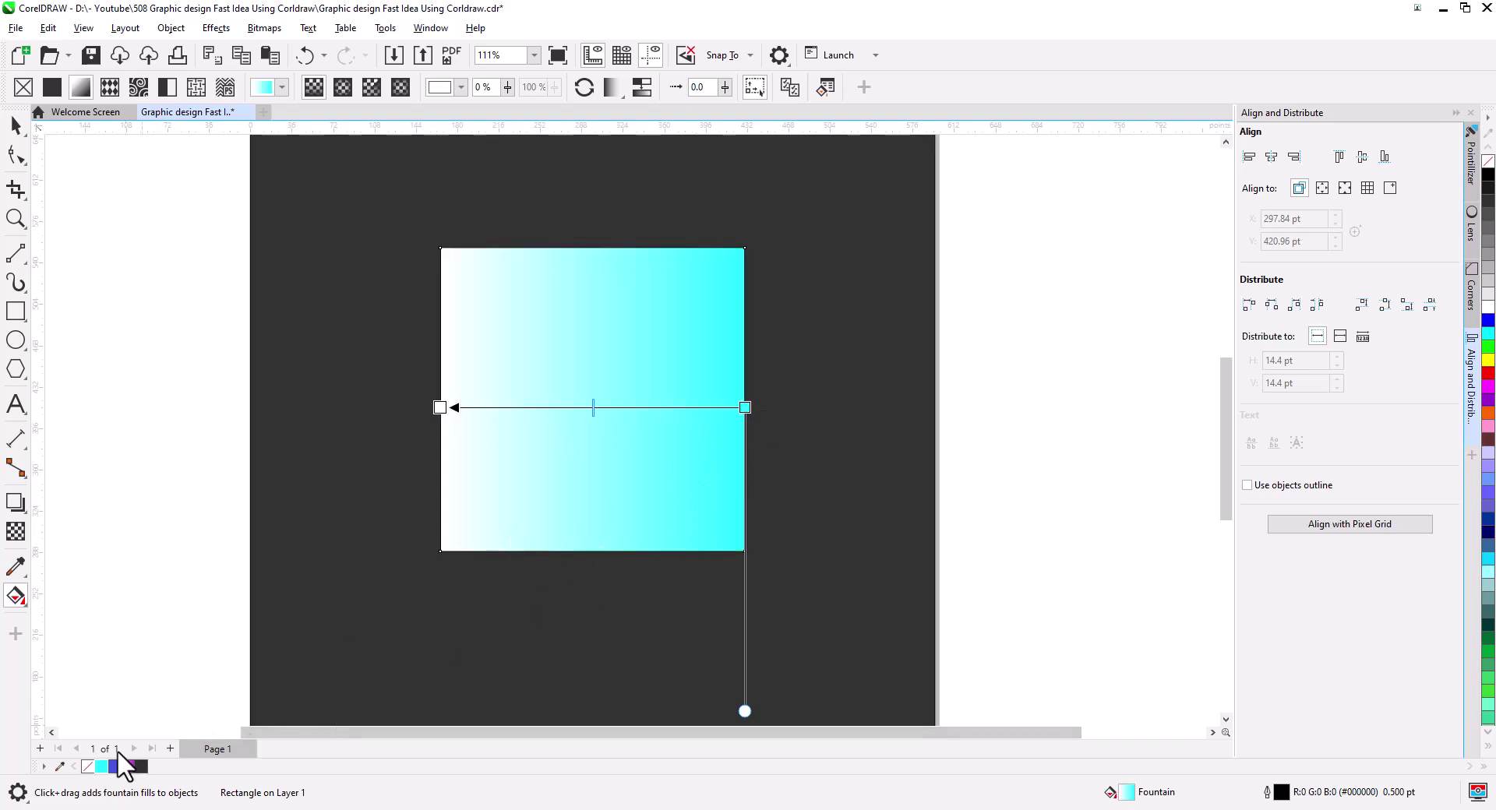
left_click_drag(129, 749, 577, 407)
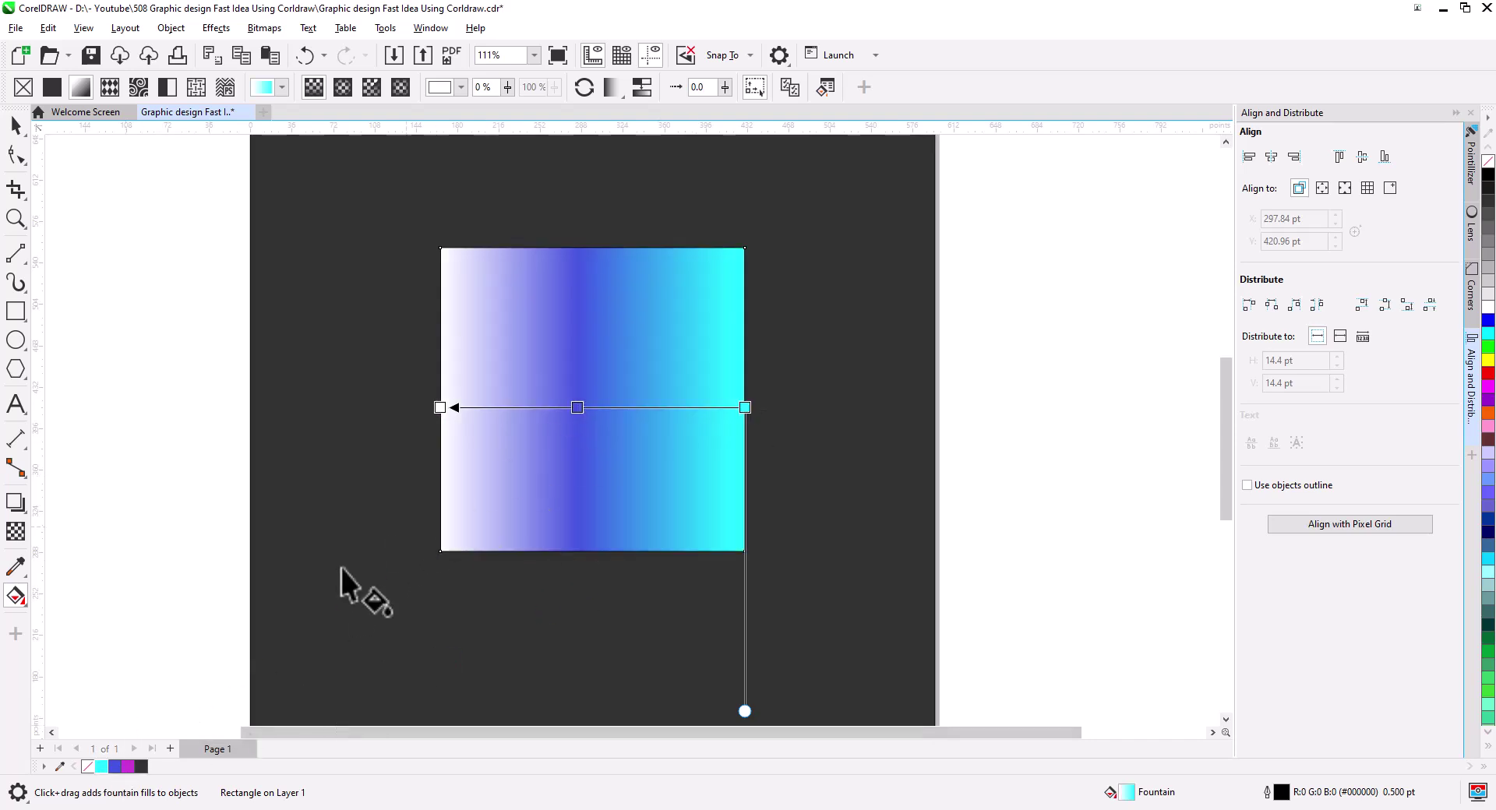
left_click_drag(128, 767, 440, 408)
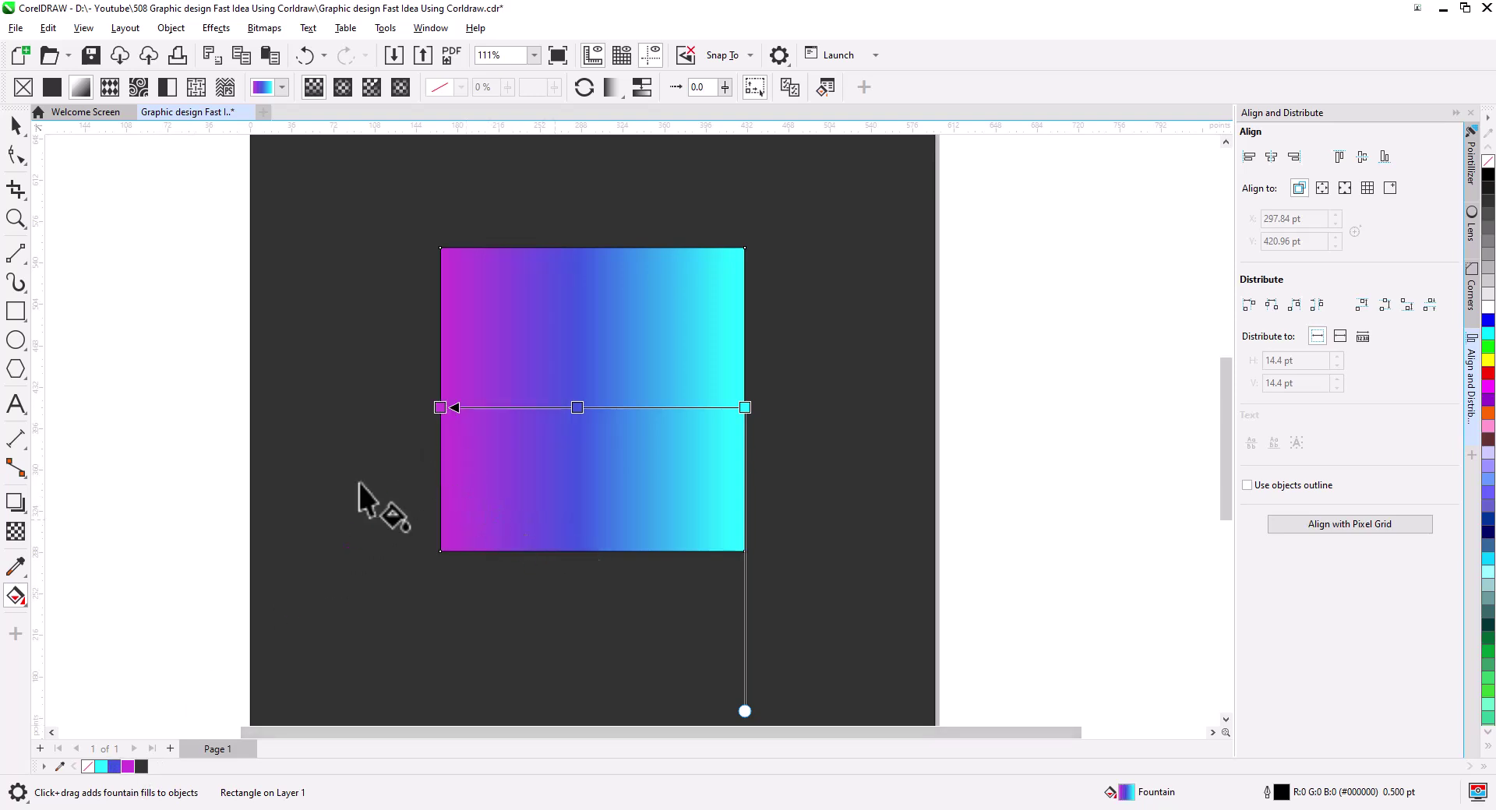
Duplicate the gradient square in place and fill the copy with the background's dark gray.
left_click(16, 125)
left_click(86, 234)
left_click(585, 452)
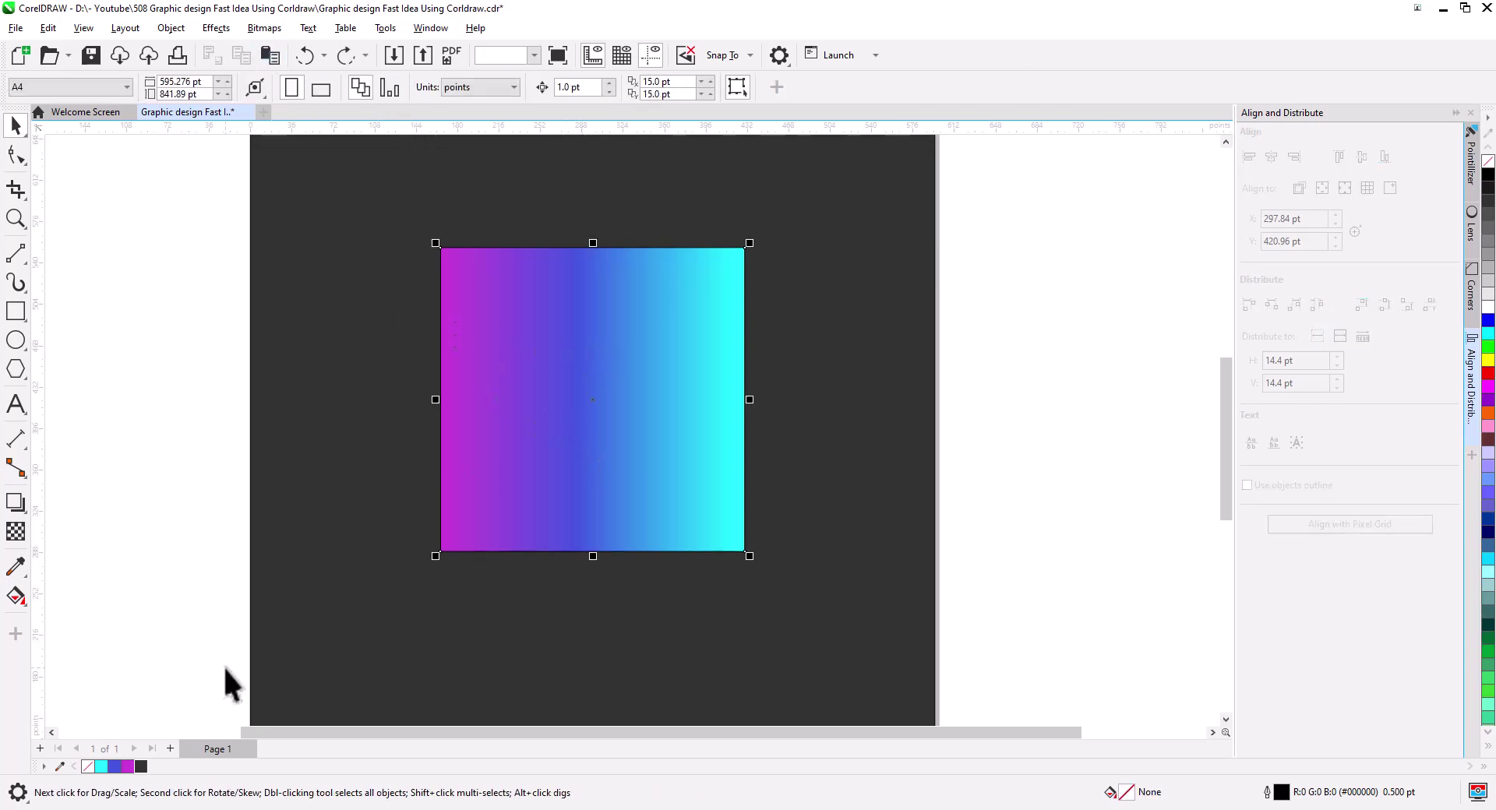
left_click(141, 766)
left_click(140, 561)
left_click_drag(412, 588, 624, 604)
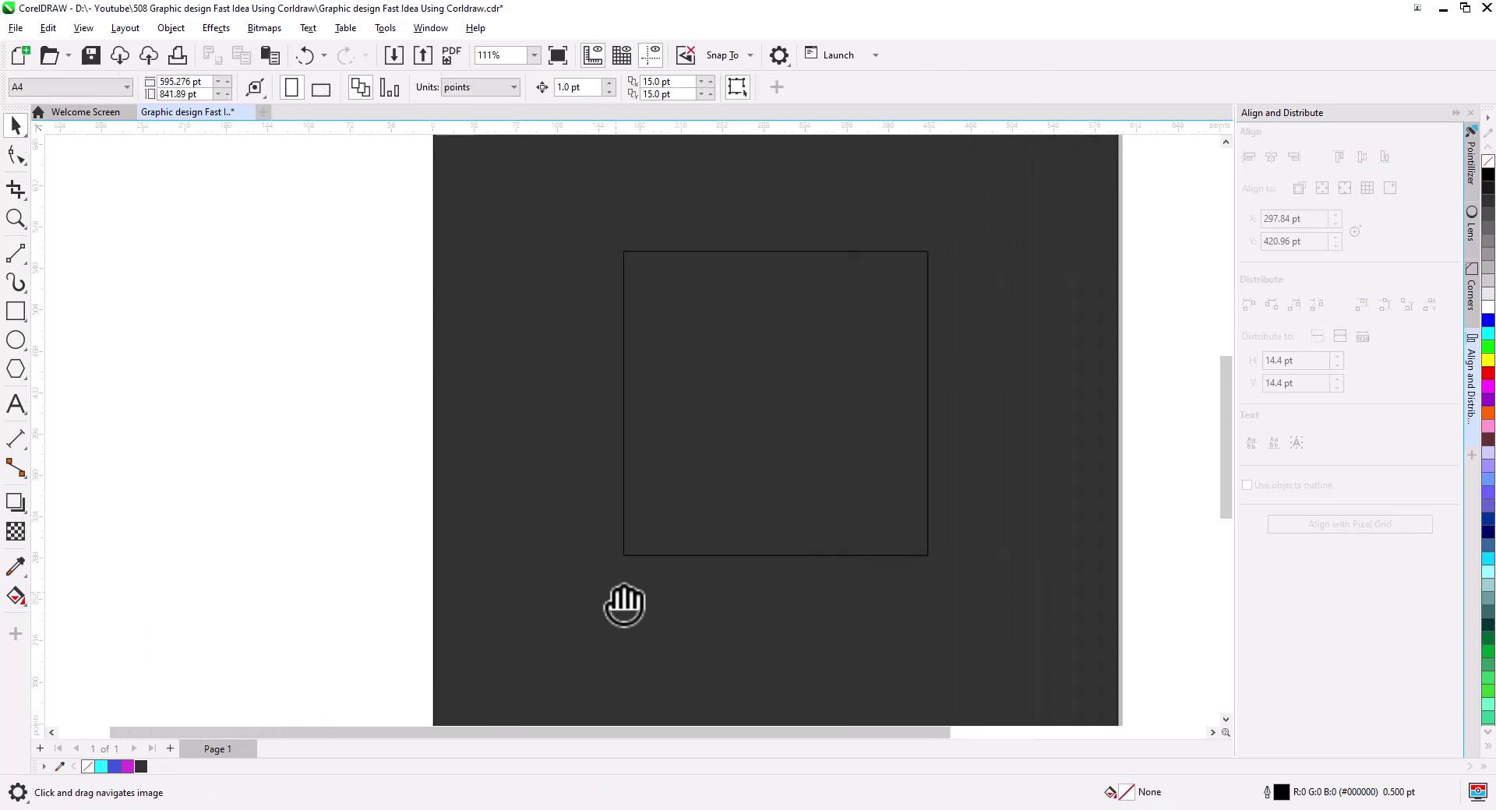
Add artistic text reading "your text here" on three lines in the empty area left of the page.
left_click(15, 404)
left_click(185, 335)
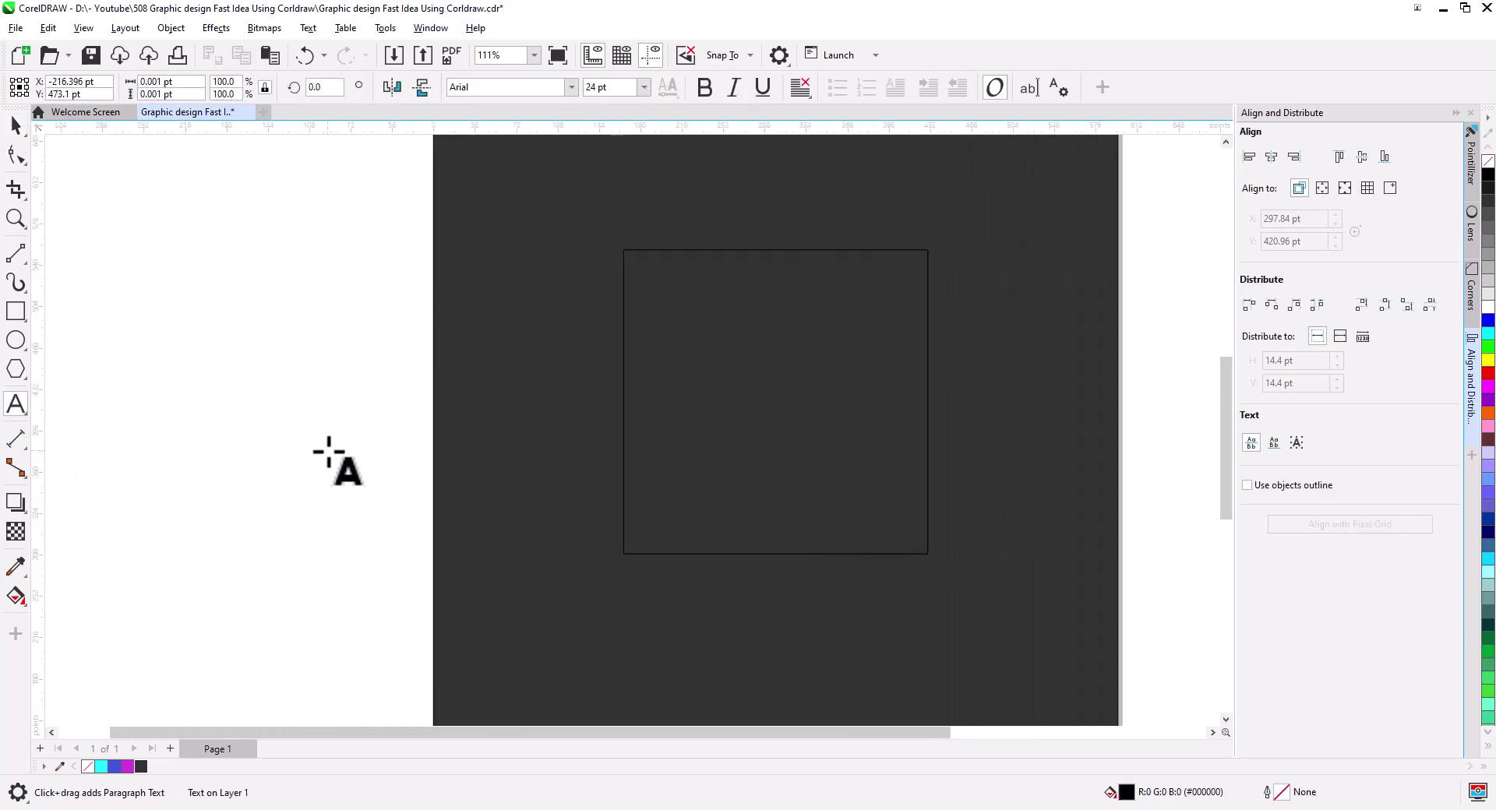
type("your")
key("Return")
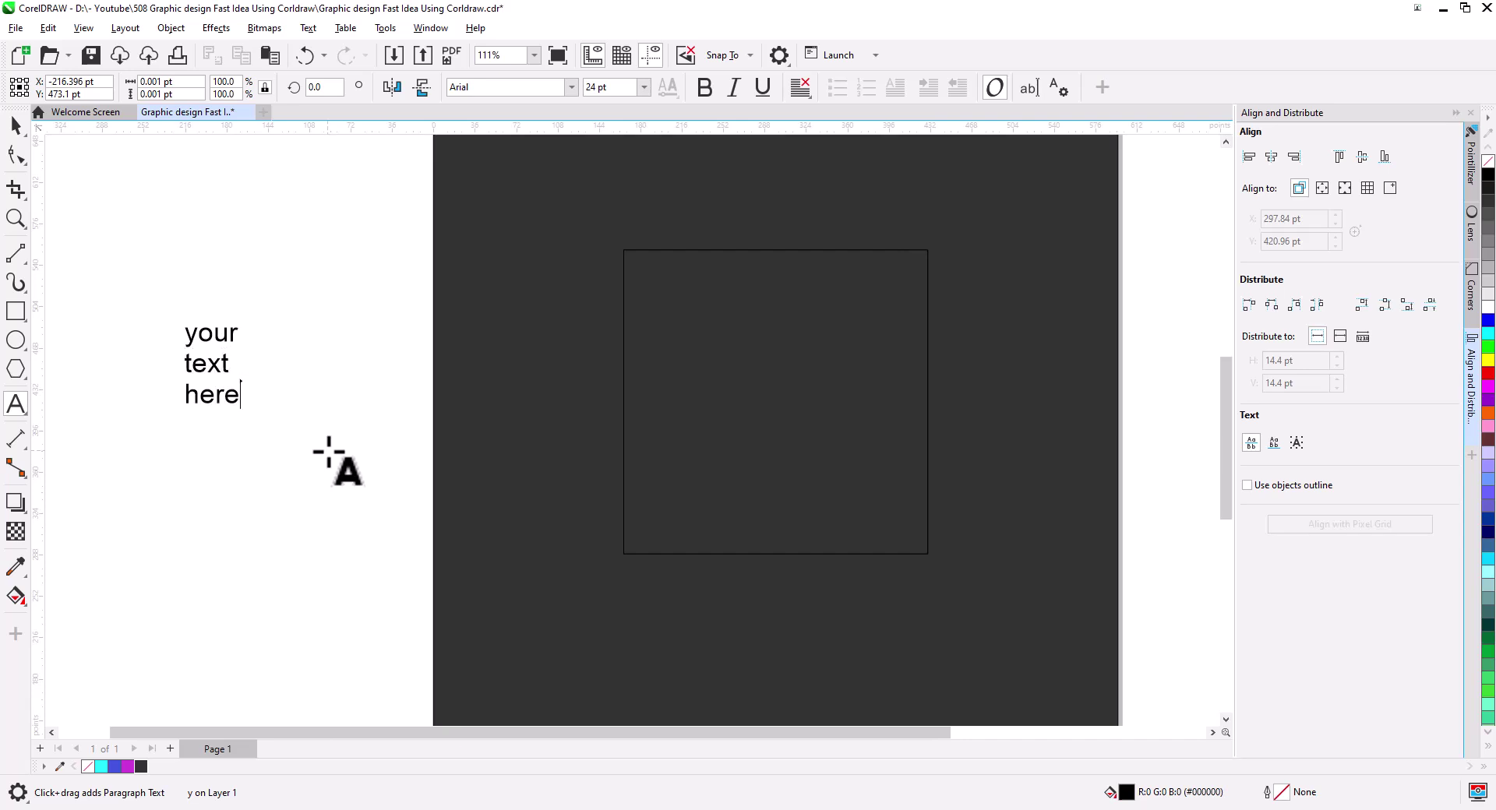
type("text")
key("Return")
type("here")
left_click(16, 126)
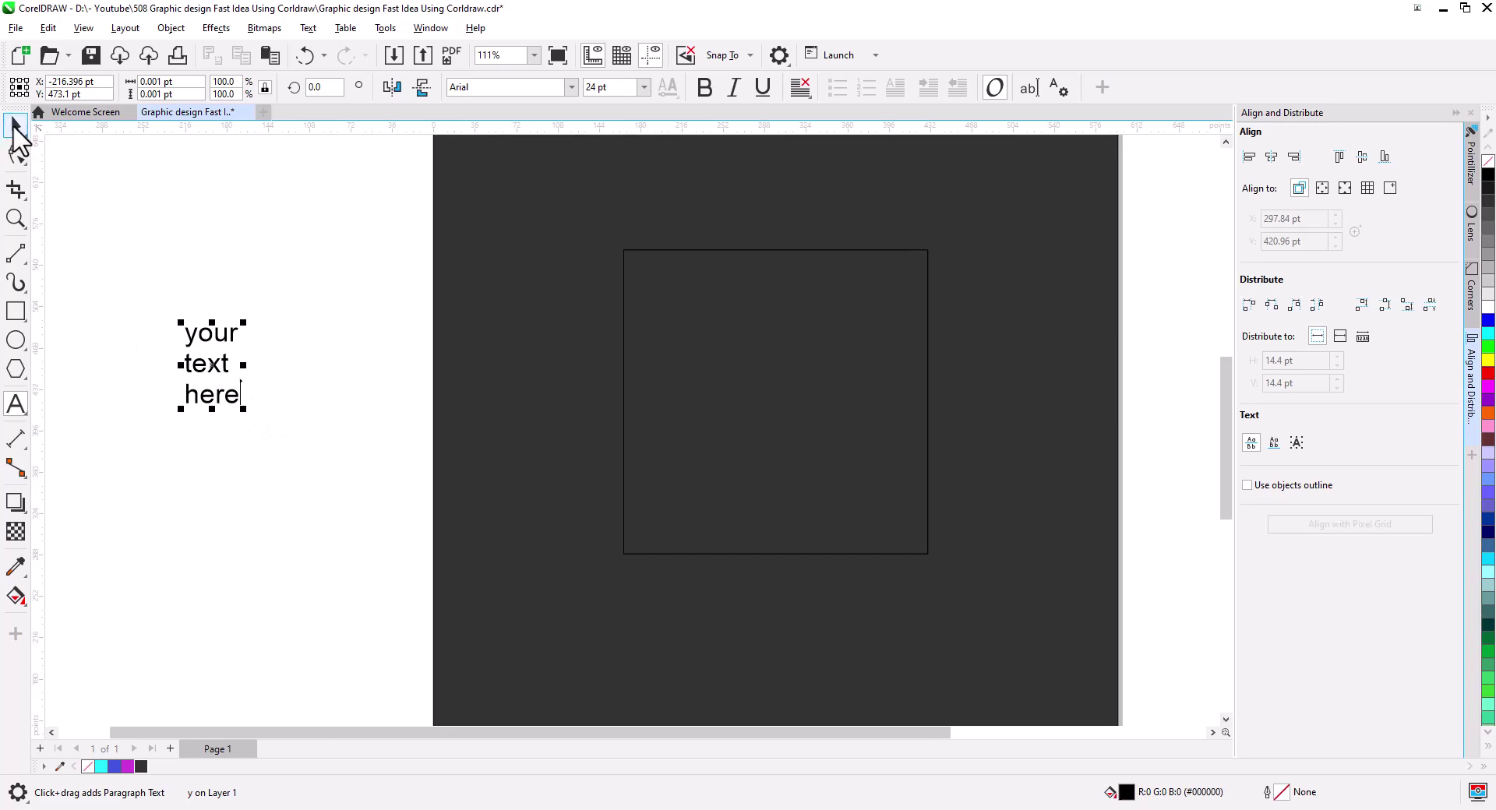
Set the text's font to Bebas Neue and its text alignment to Center.
left_click(572, 86)
key("Escape")
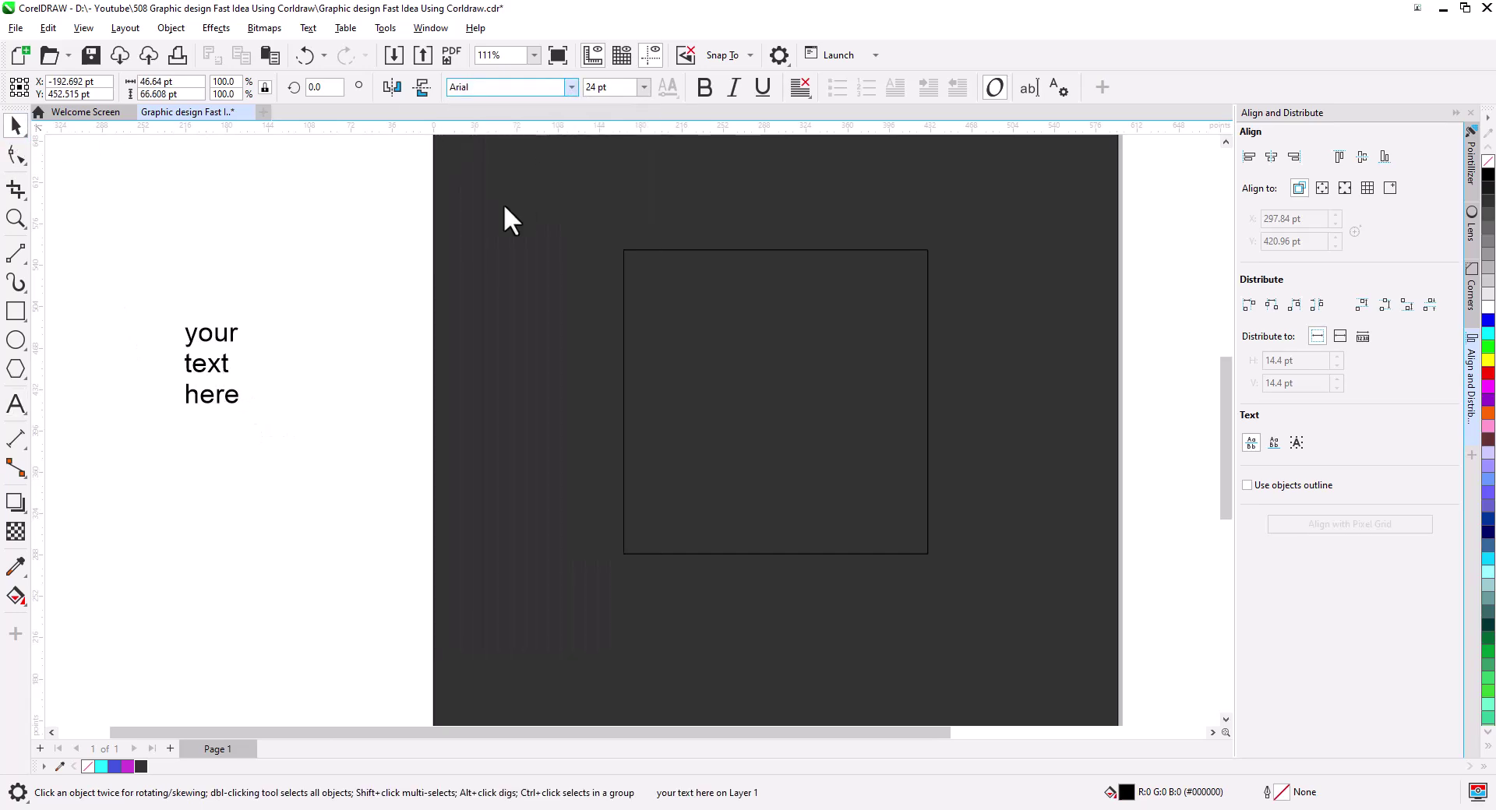
left_click(801, 87)
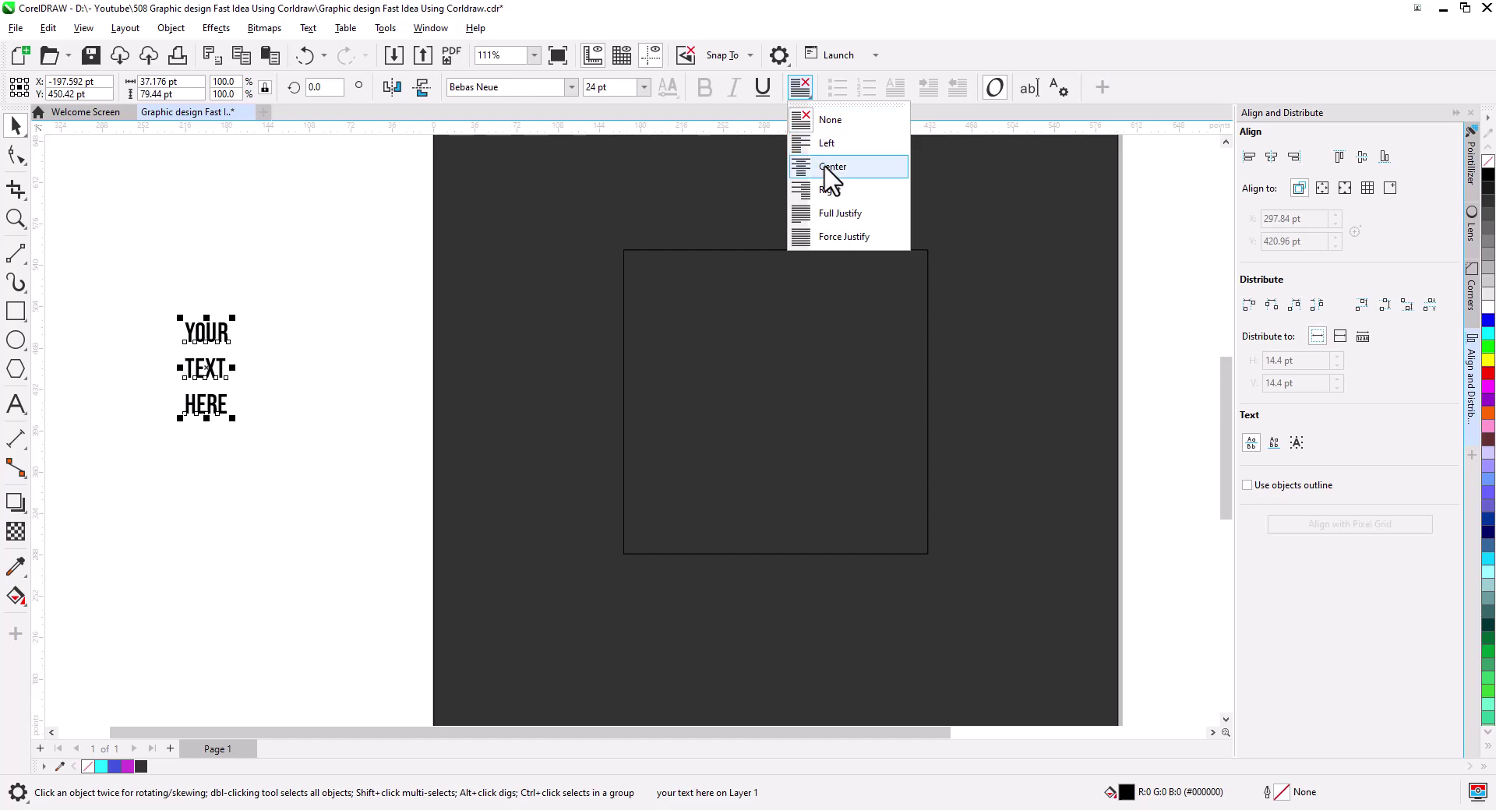
left_click(825, 169)
Align the text to the horizontal center of the dark square.
left_click(718, 428, "shift")
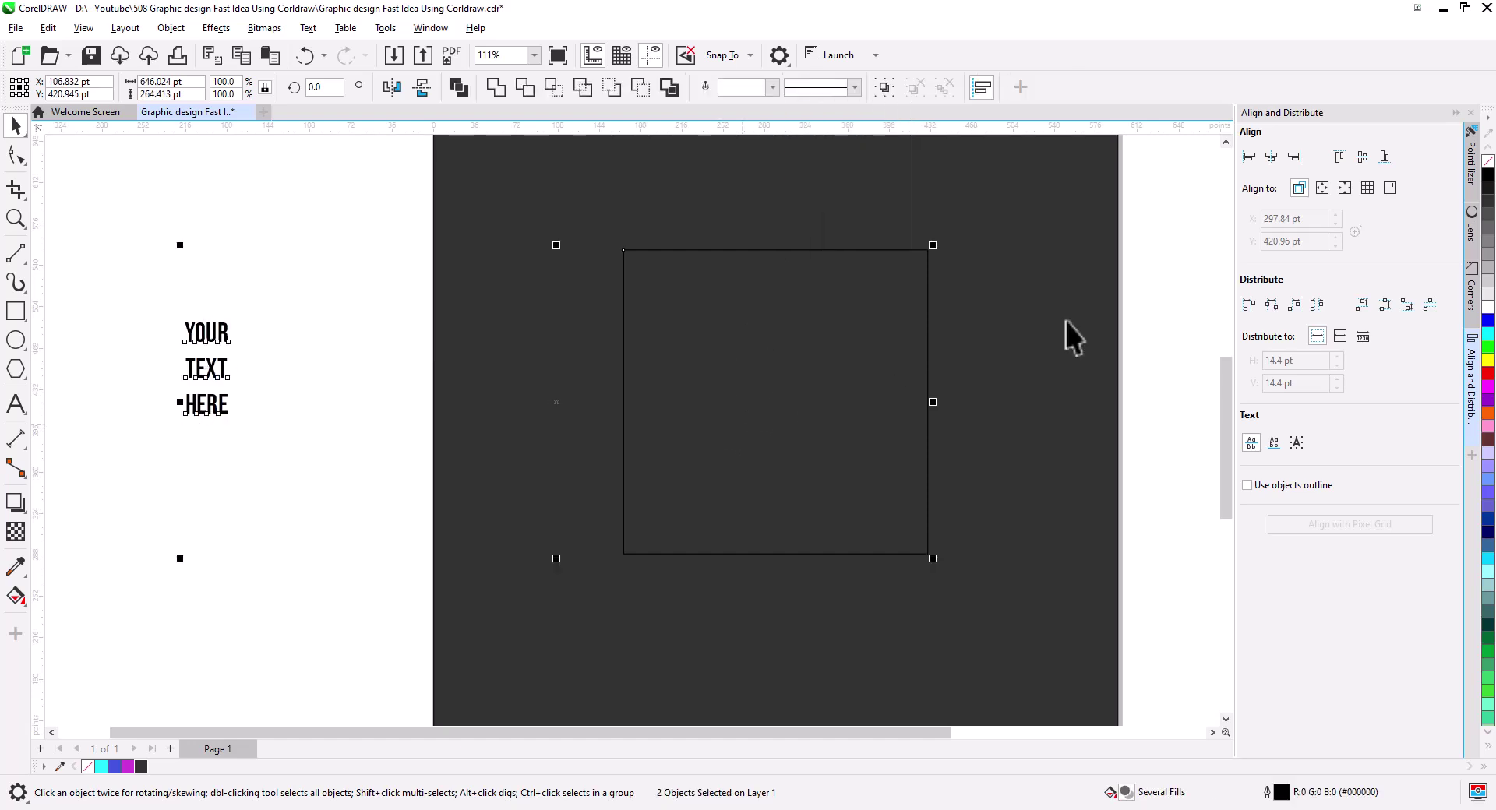
left_click(1271, 156)
left_click(1178, 307)
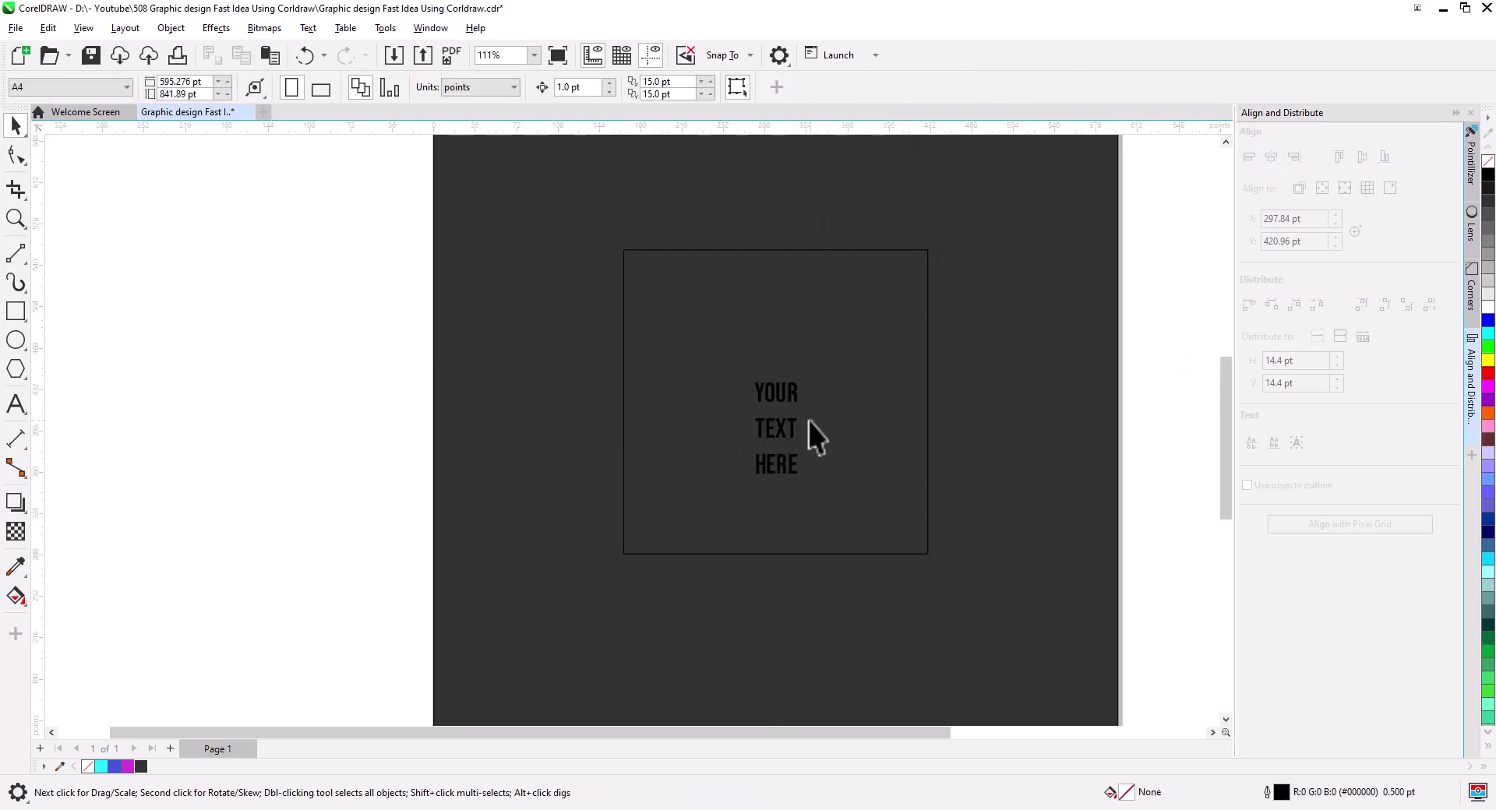
Tighten the text's line spacing and enlarge the block from its center to about 115 × 197 pt.
left_click(795, 448)
left_click(791, 463)
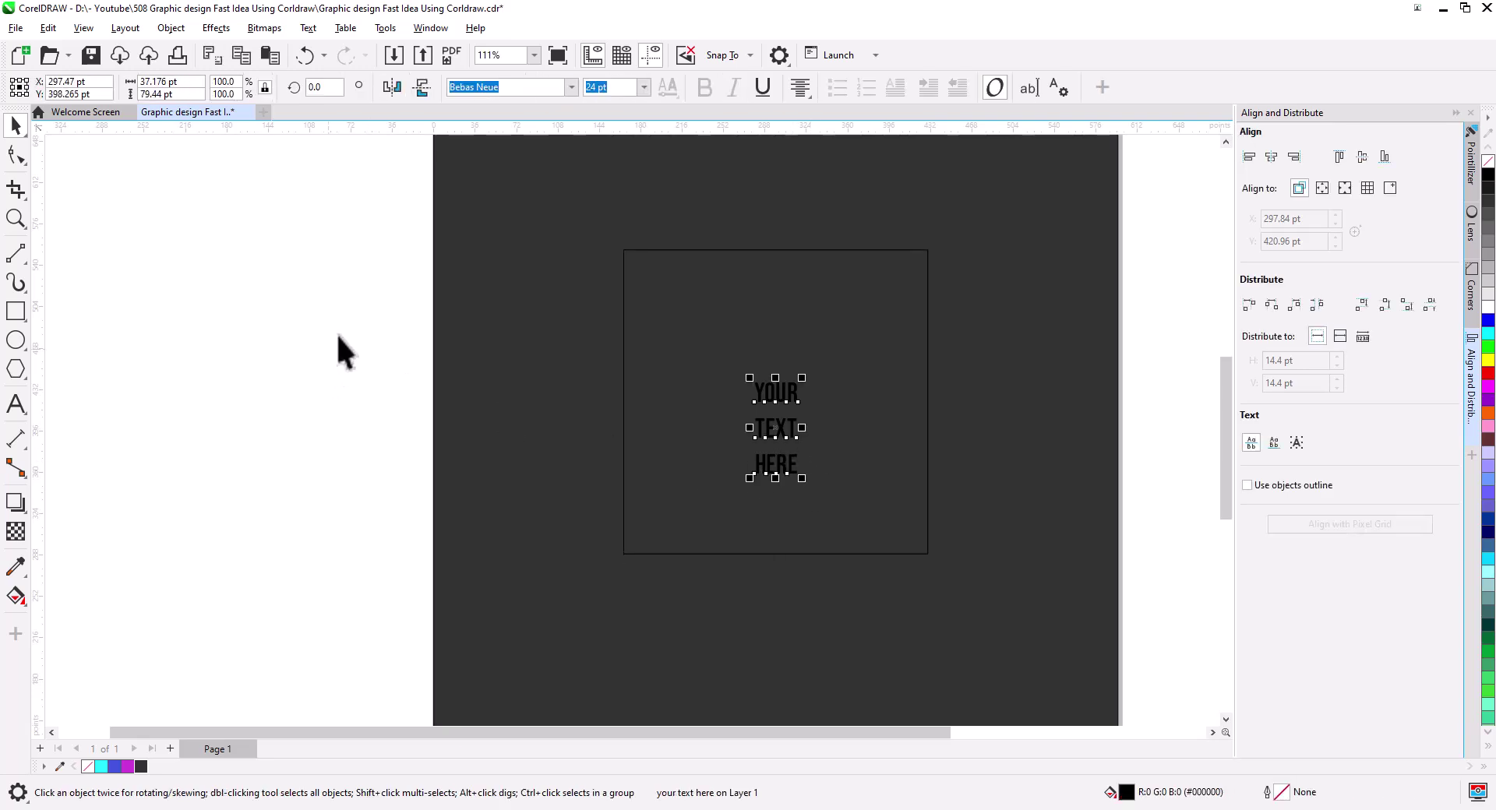
left_click(11, 161)
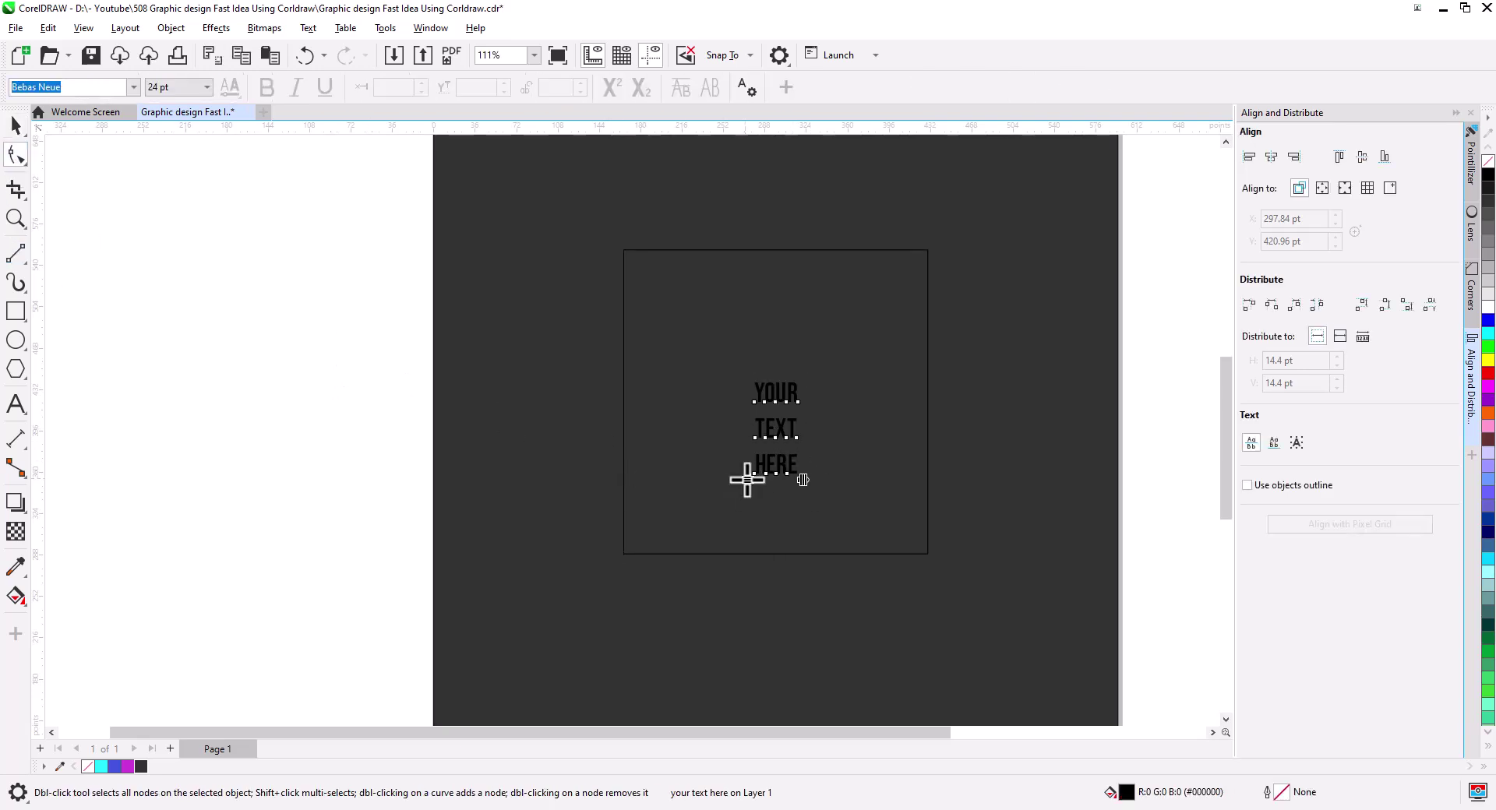
left_click_drag(747, 479, 747, 451)
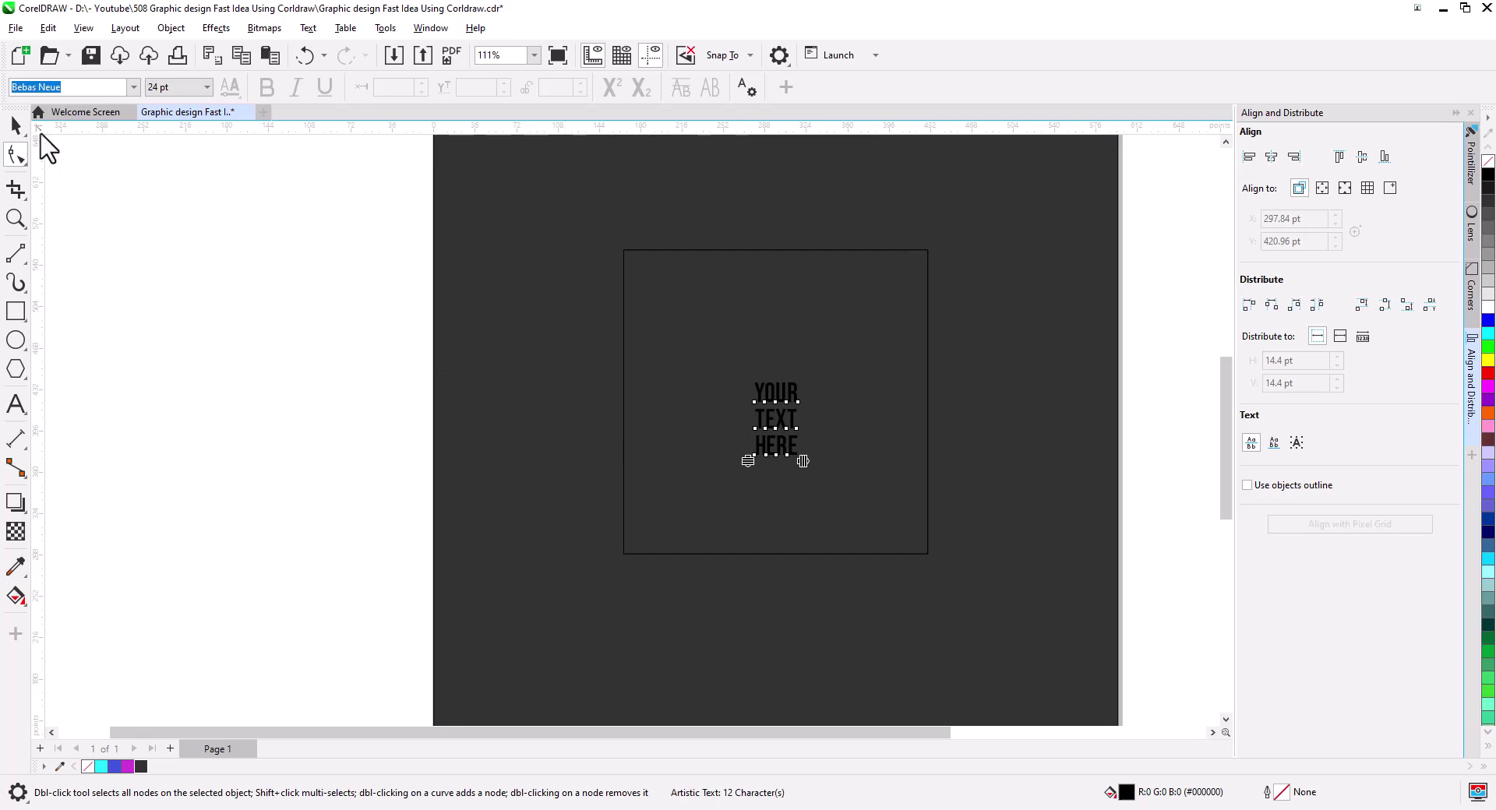
left_click(17, 127)
left_click_drag(806, 465, 906, 532)
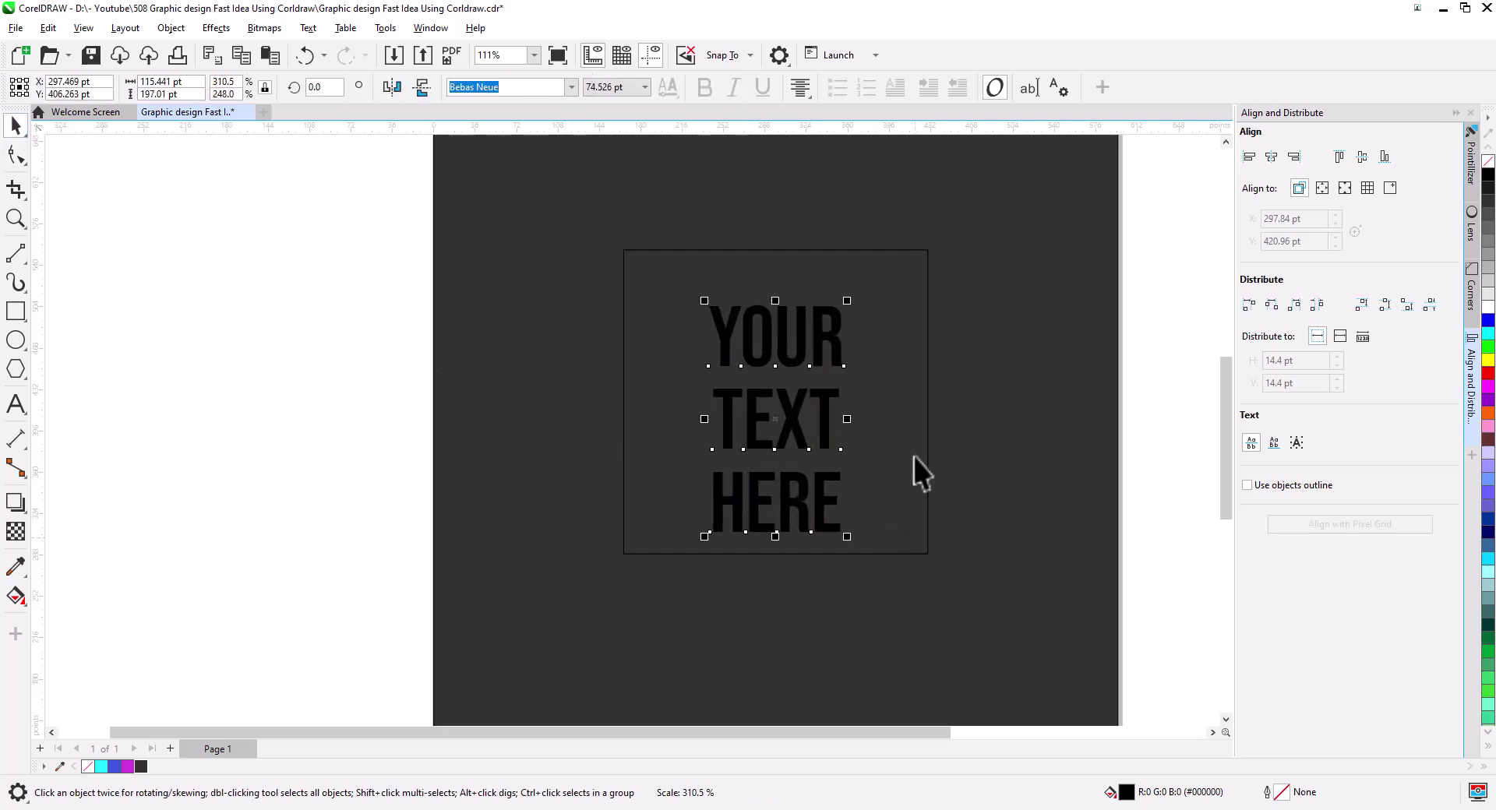
Force-justify the text and fit it around the middle of the square at about 122 × 206 pt.
left_click(802, 99)
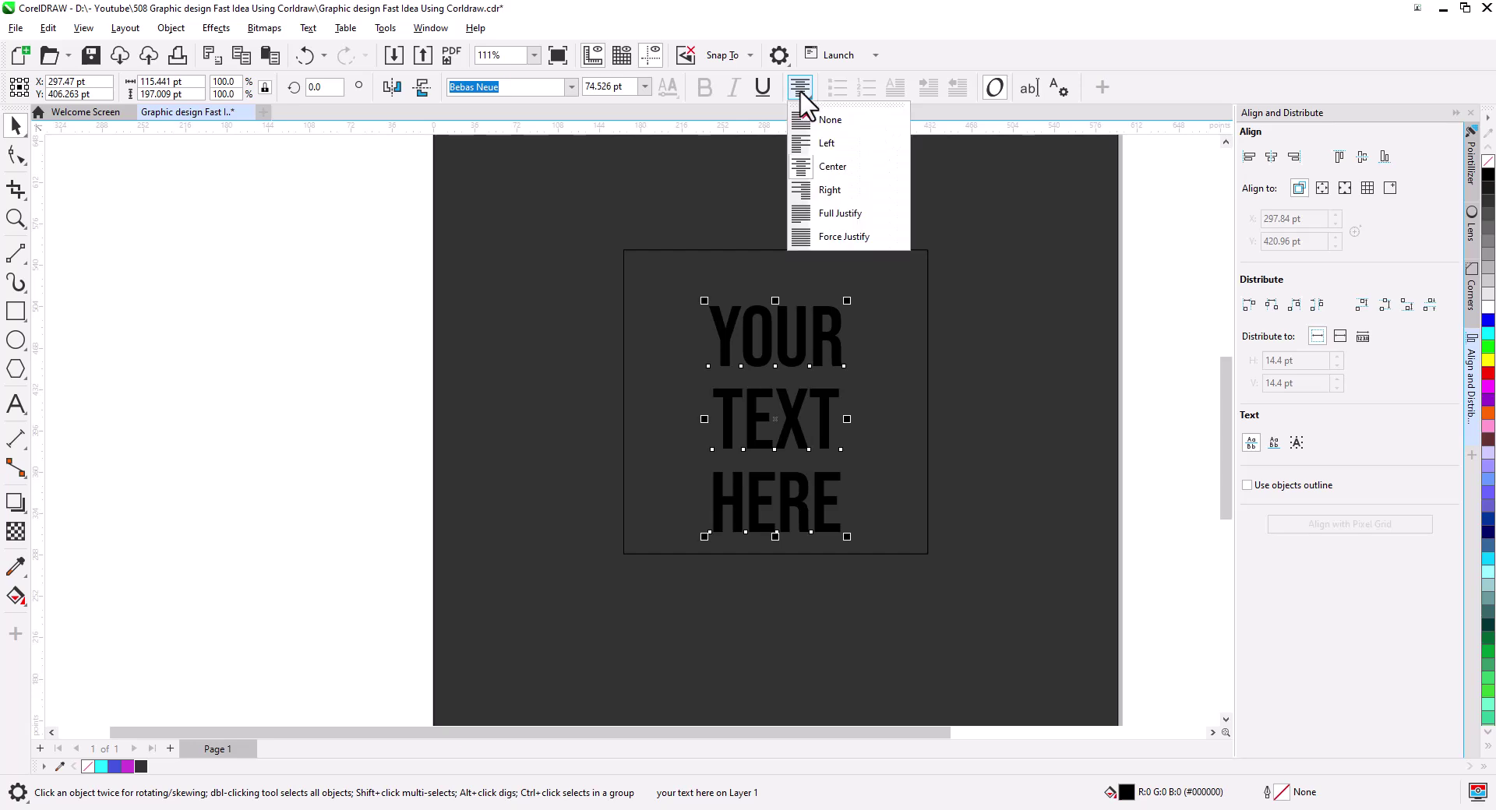
left_click(822, 232)
left_click_drag(793, 412, 791, 396)
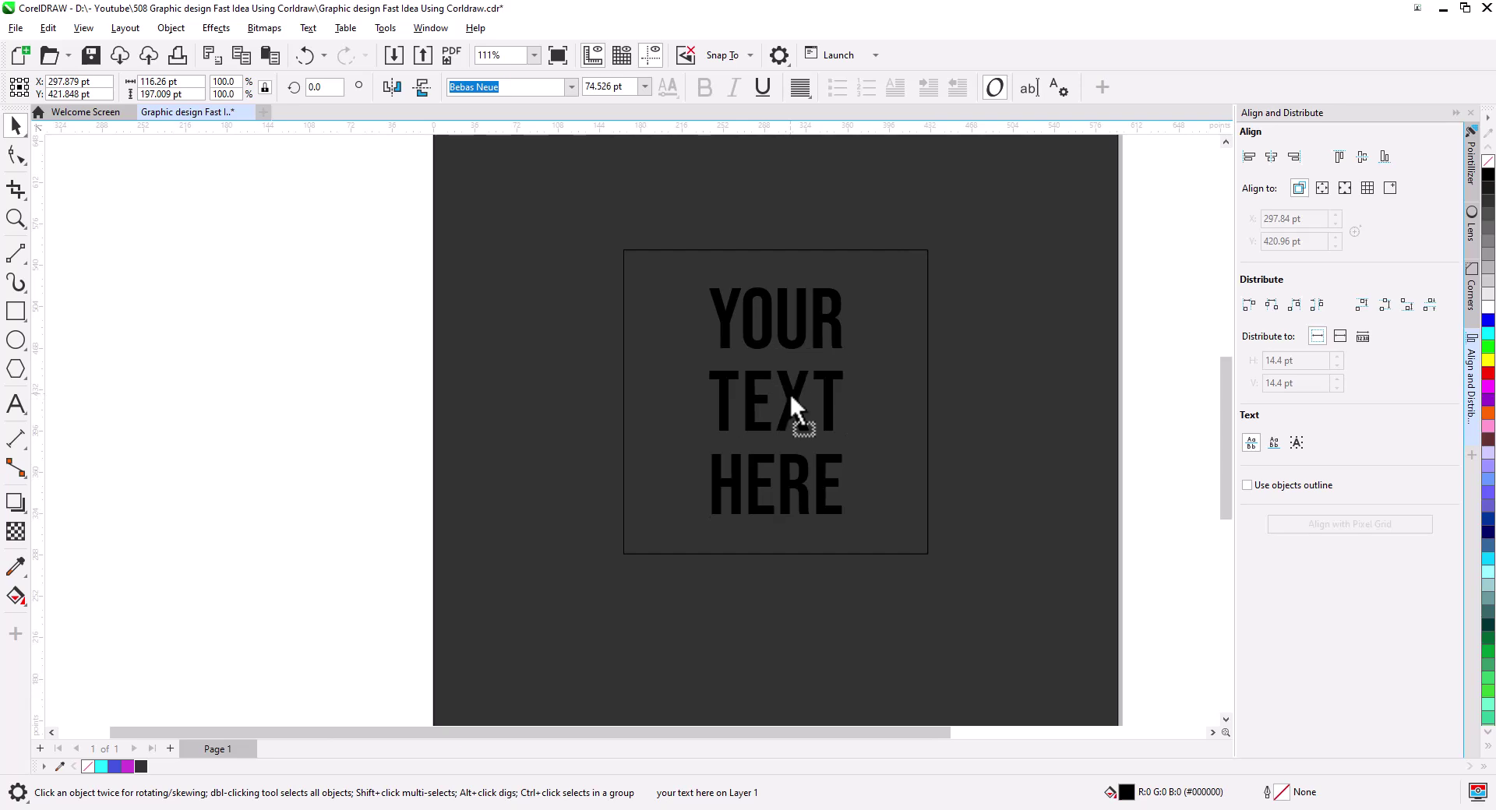
mouse_move(848, 519)
left_mouse_down()
mouse_move(861, 533)
mouse_move(852, 525)
left_mouse_up()
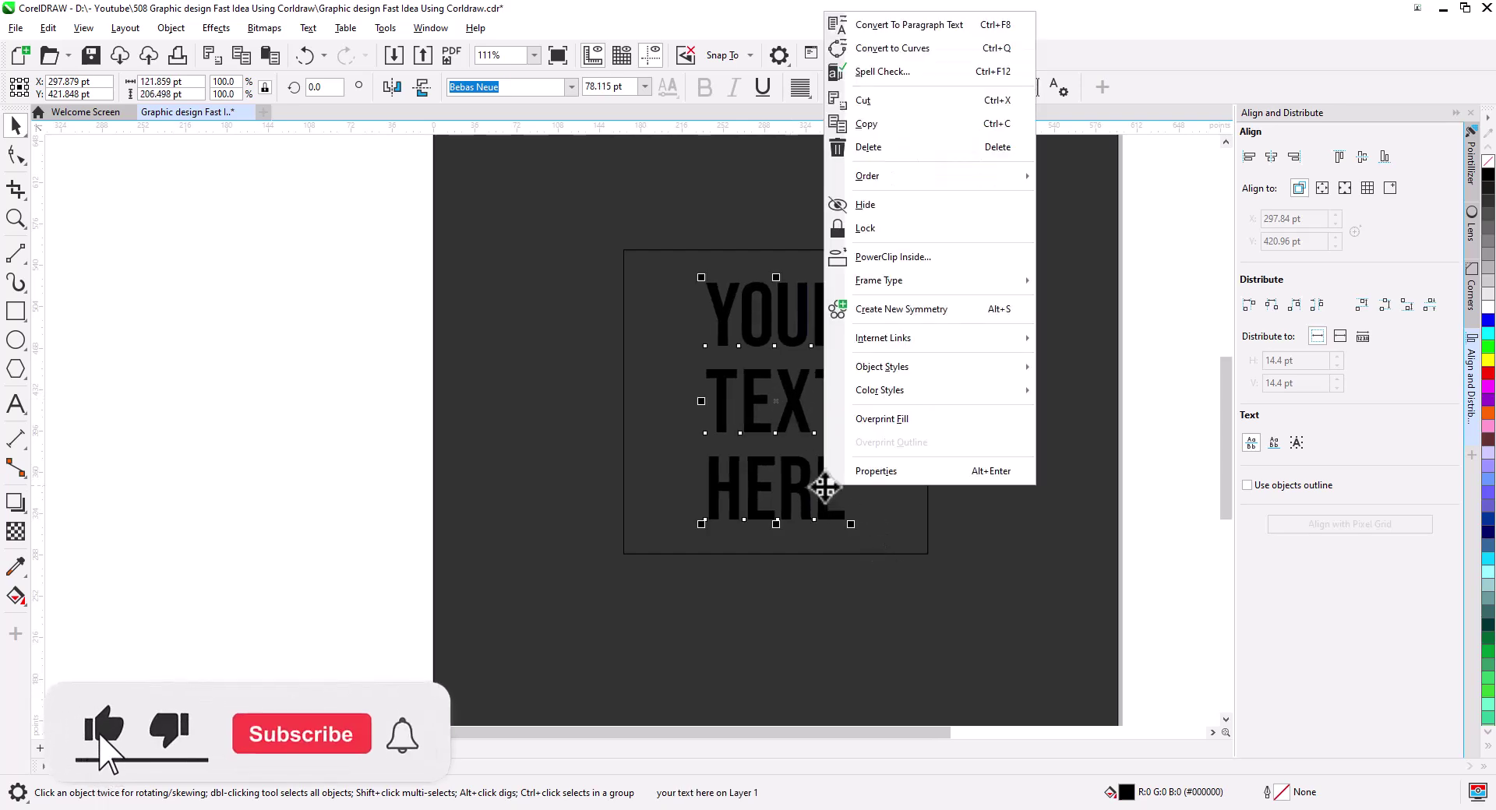
Convert the text to curves and center it horizontally and vertically on the square.
right_click(823, 488)
left_click(895, 374)
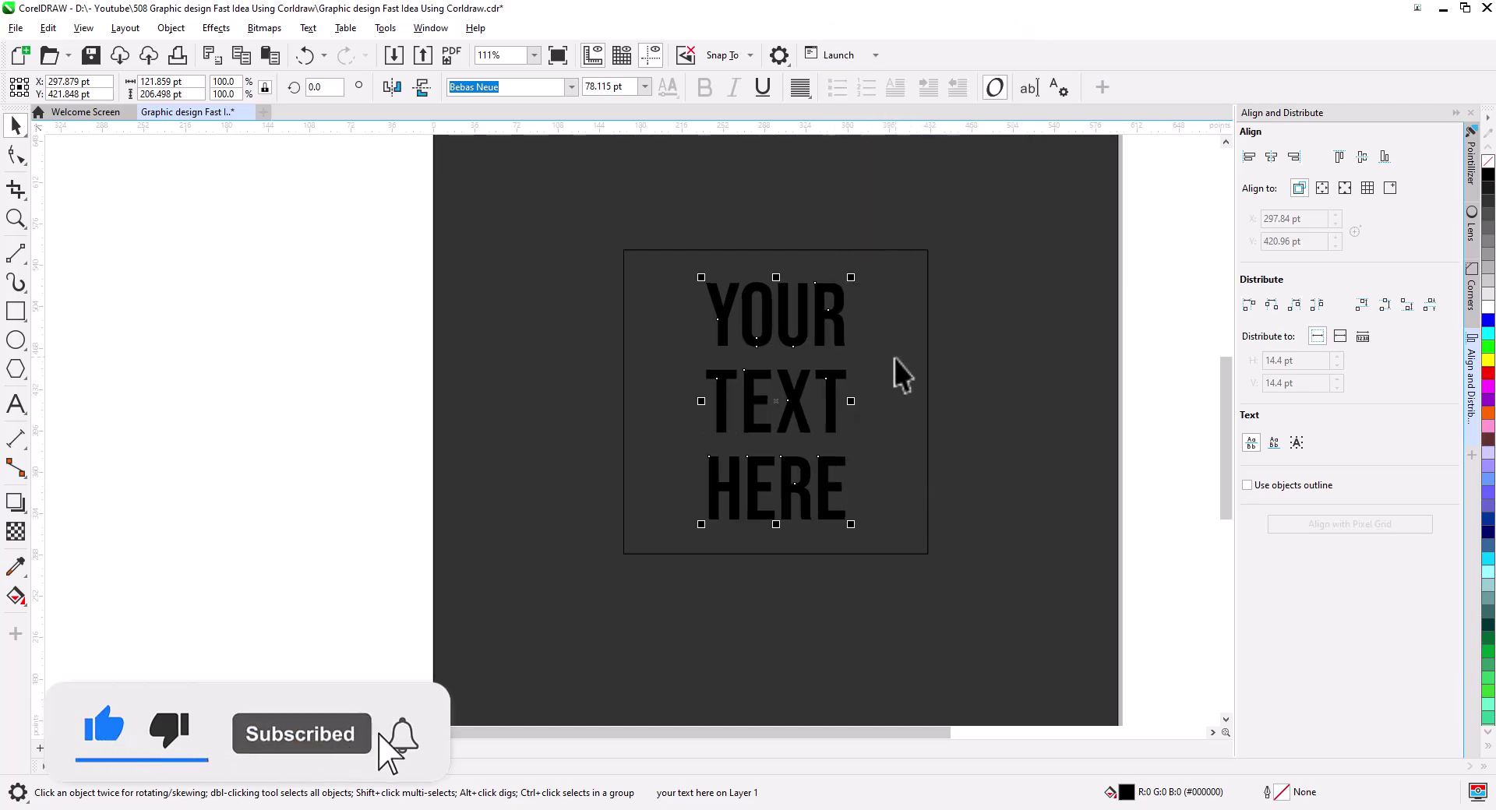
left_click(895, 373, "shift")
left_click(1271, 157)
left_click(1362, 158)
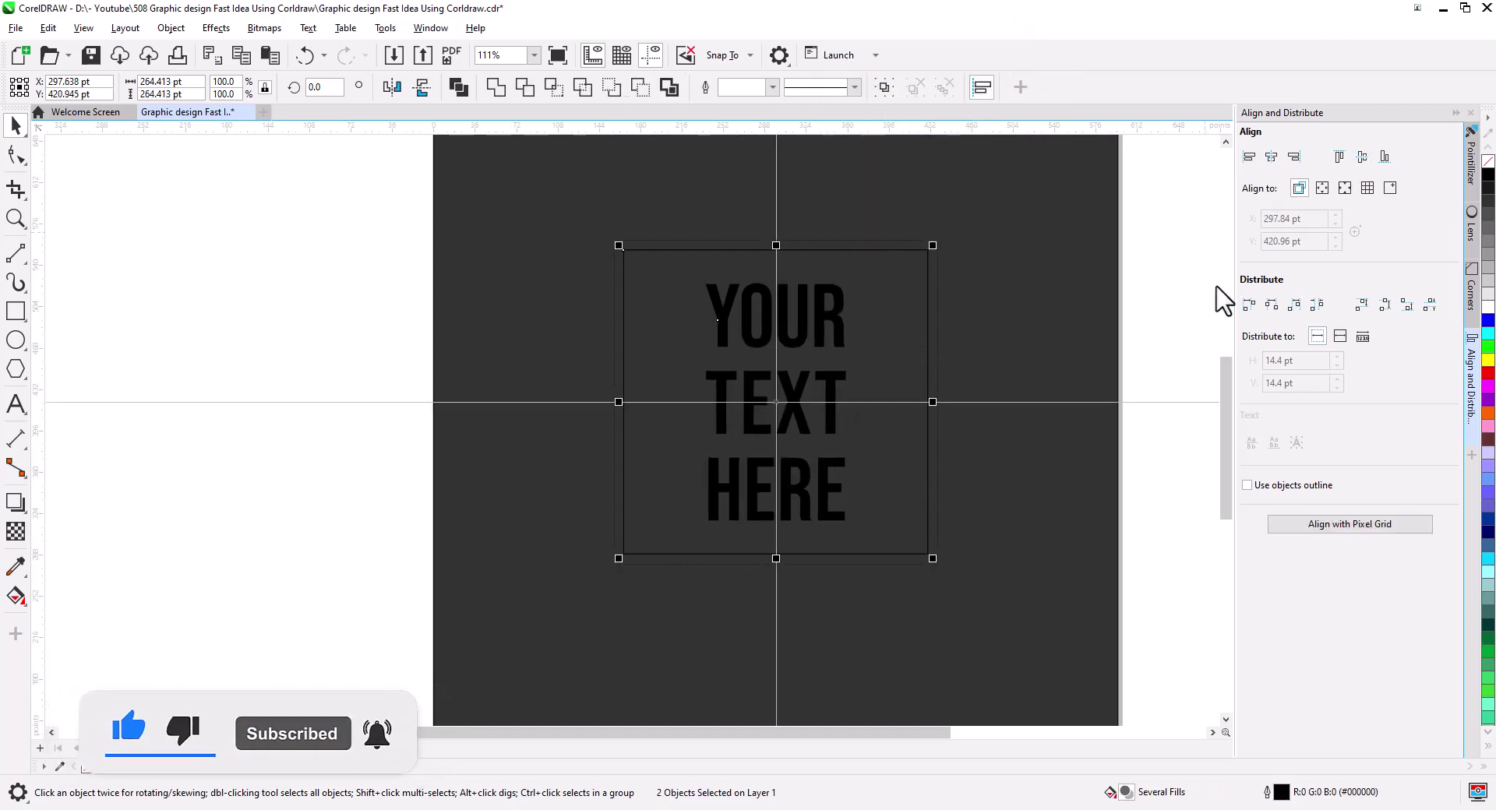
key("Escape")
Apply a horizontal fountain fill to the text curves, running from magenta at the right through blue to cyan at the left.
scroll(844, 420, "up", 2)
scroll(844, 420, "up", 1)
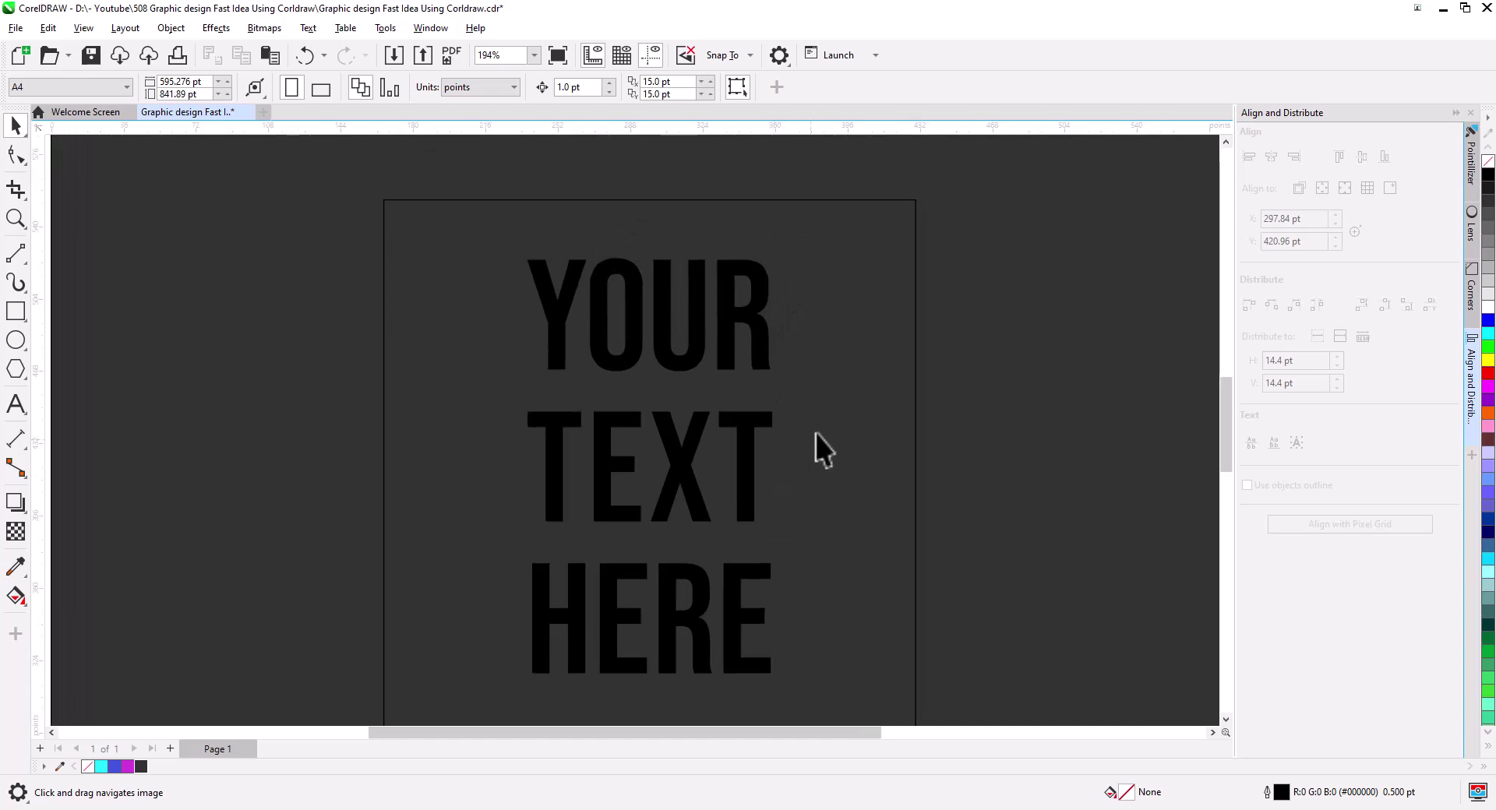
scroll(768, 354, "down", 2)
left_click(768, 355)
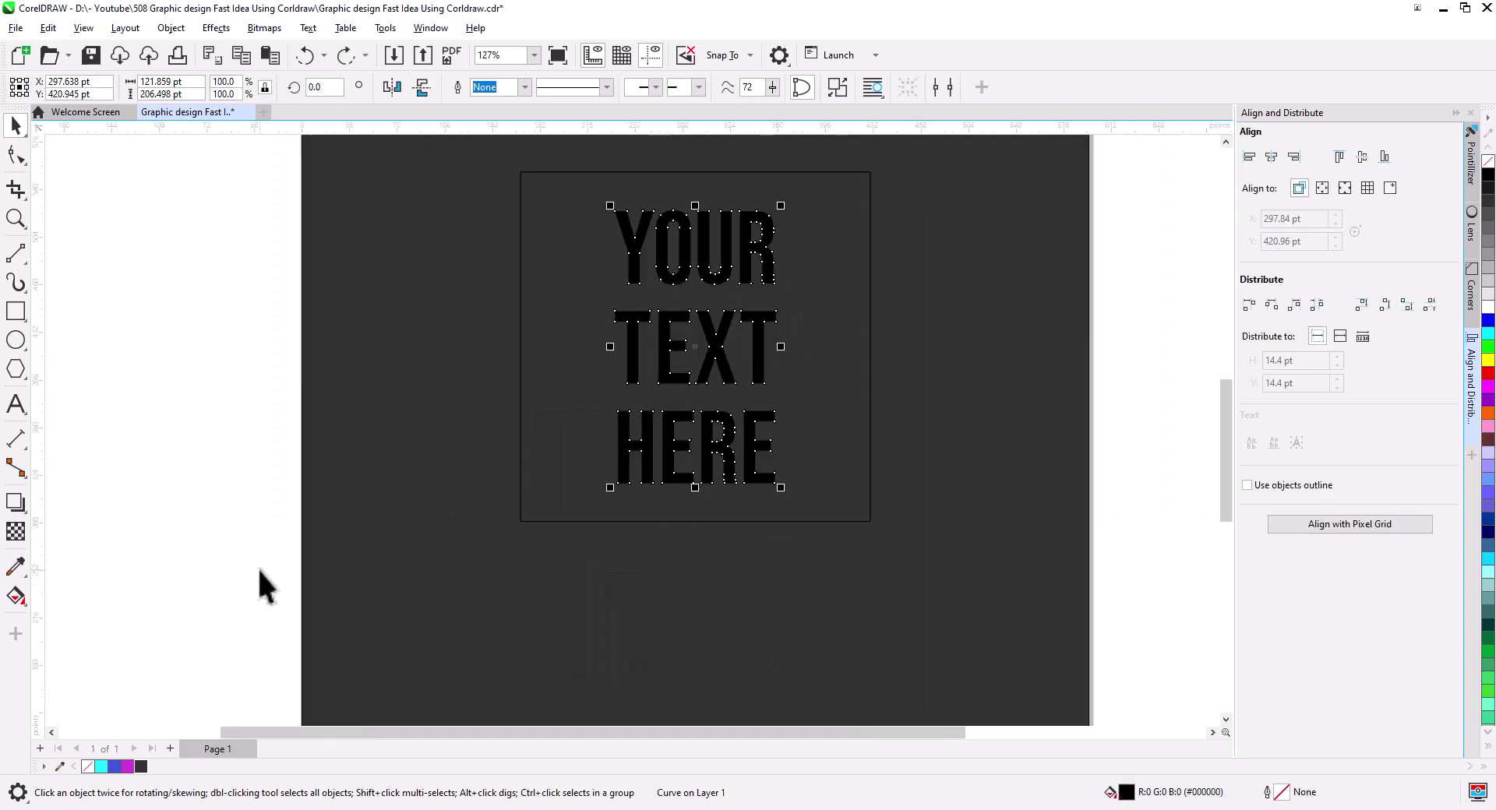
left_click(18, 597)
left_click_drag(777, 318, 614, 318)
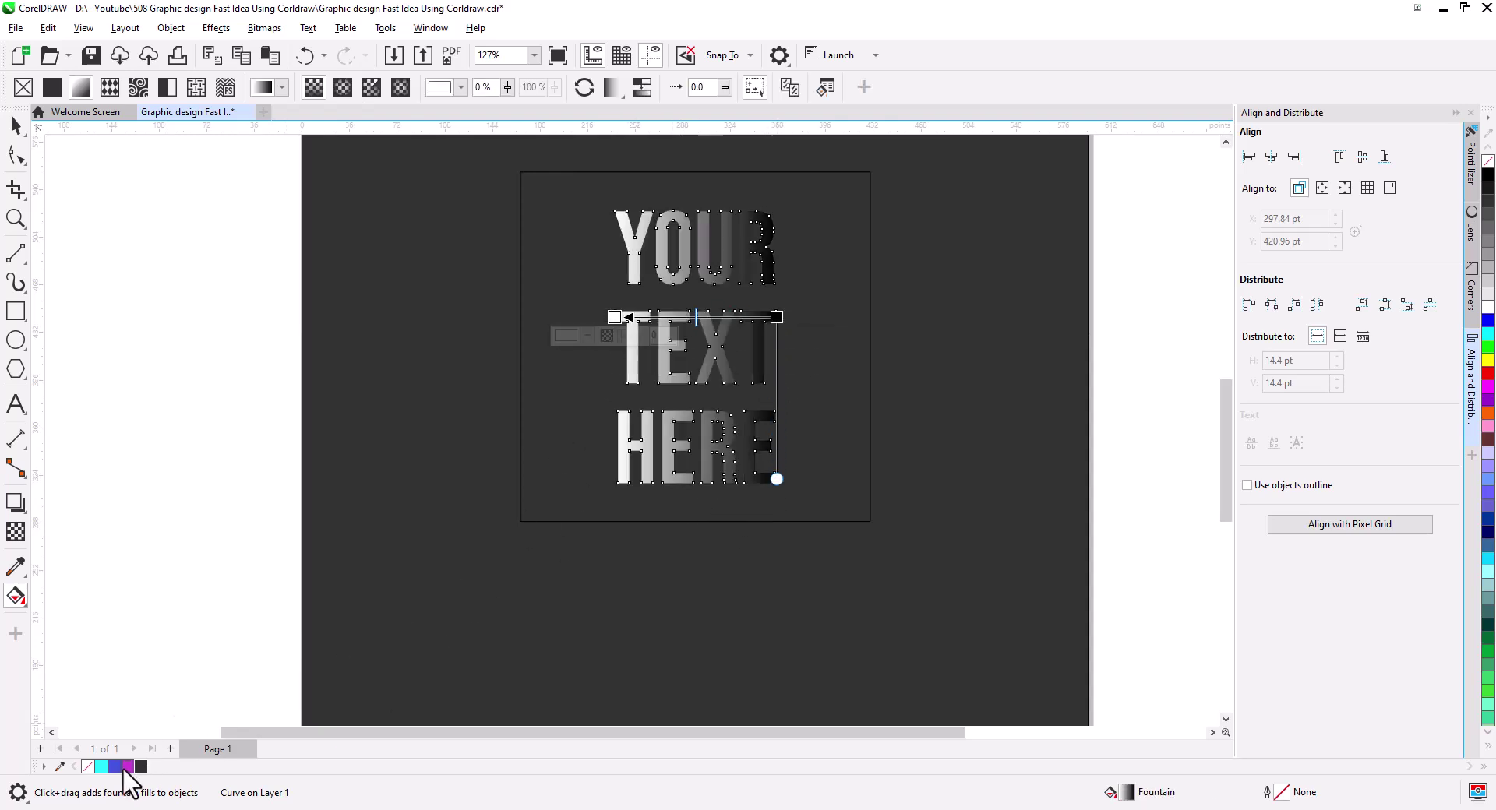
left_click_drag(731, 419, 779, 315)
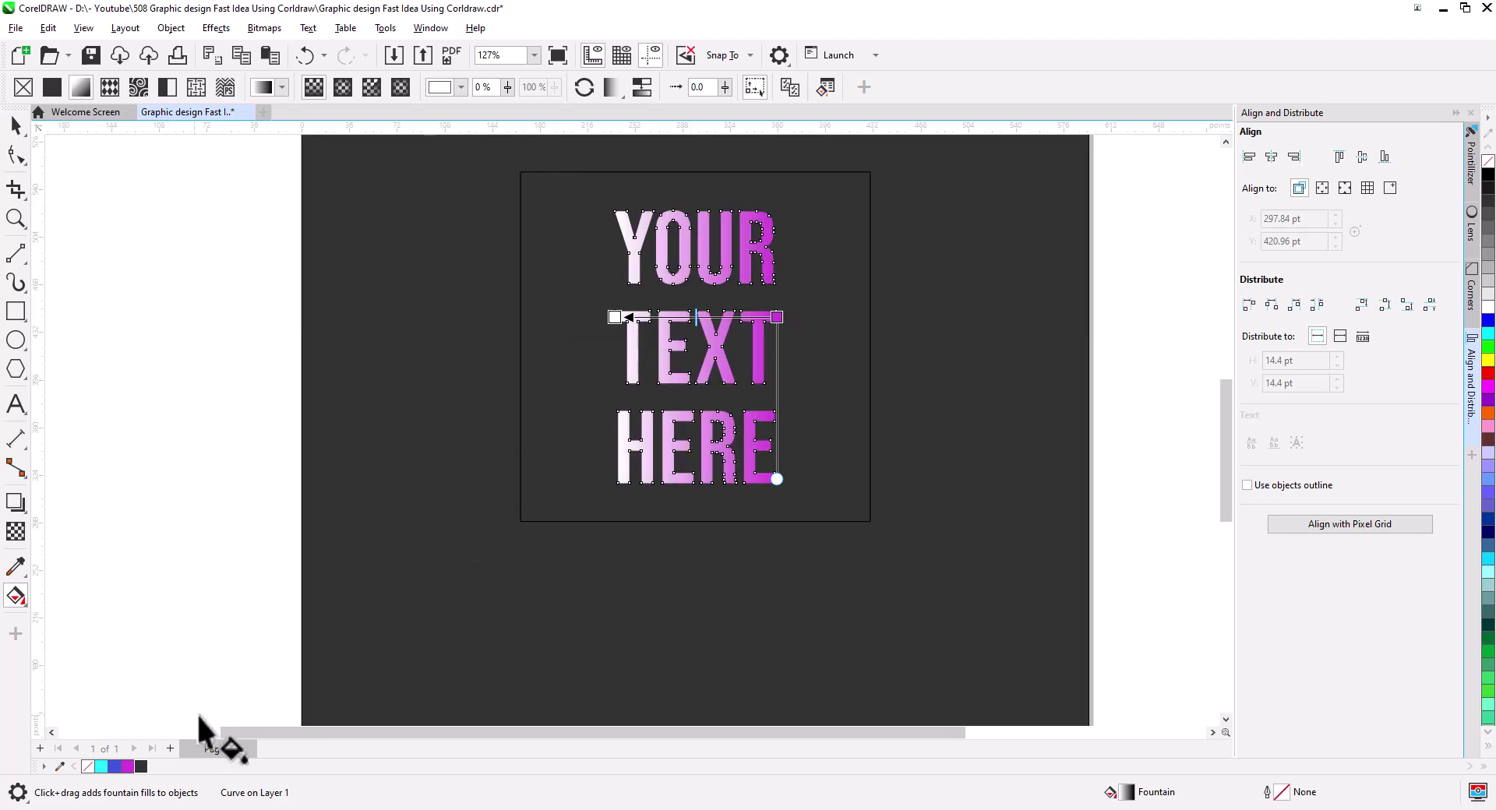
left_click_drag(223, 725, 733, 317)
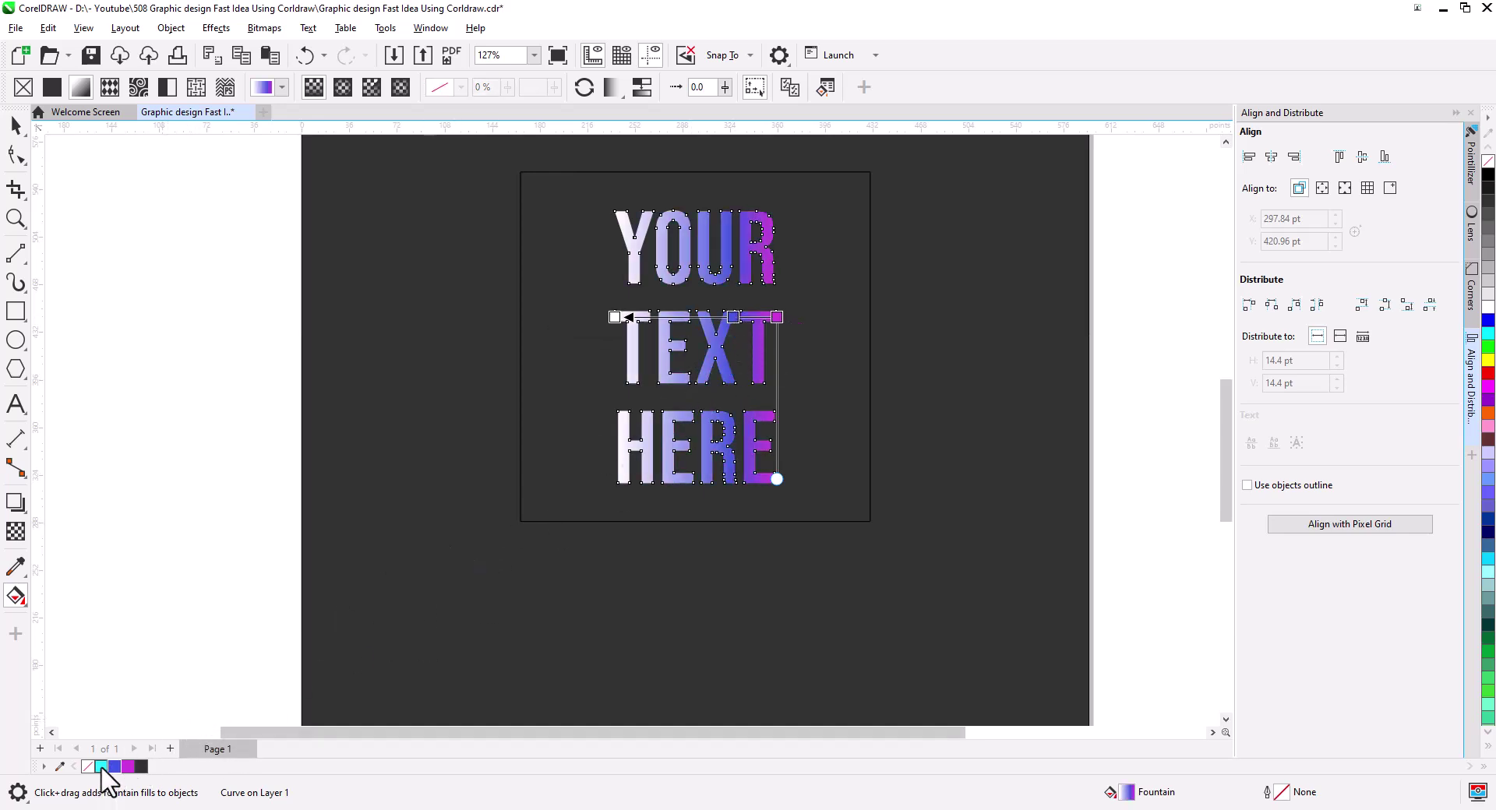
left_click_drag(101, 768, 669, 320)
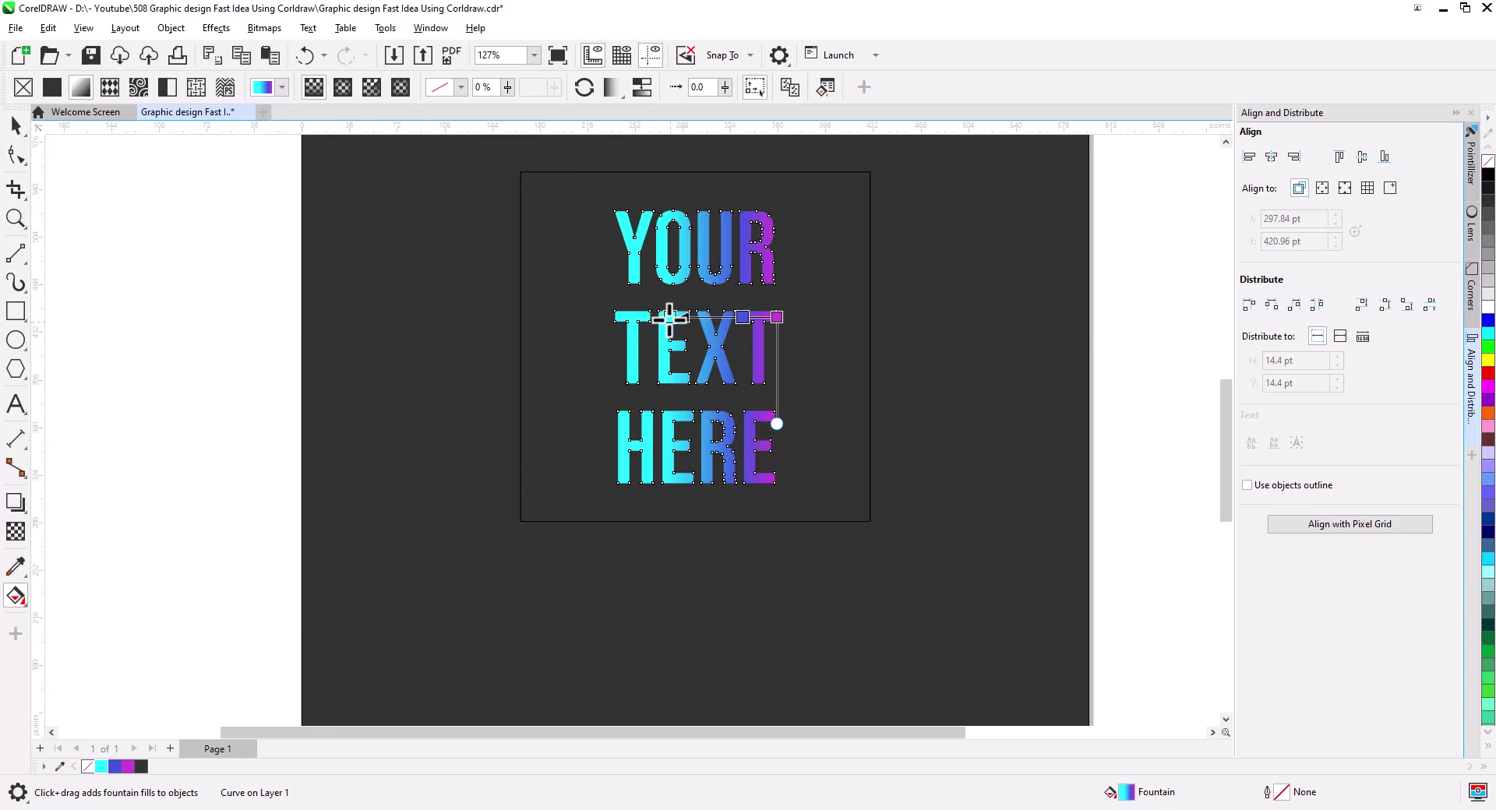
Move the magenta end of the text's fountain fill slightly inward from the right edge of the letters.
left_click(777, 317)
left_click_drag(776, 317, 765, 318)
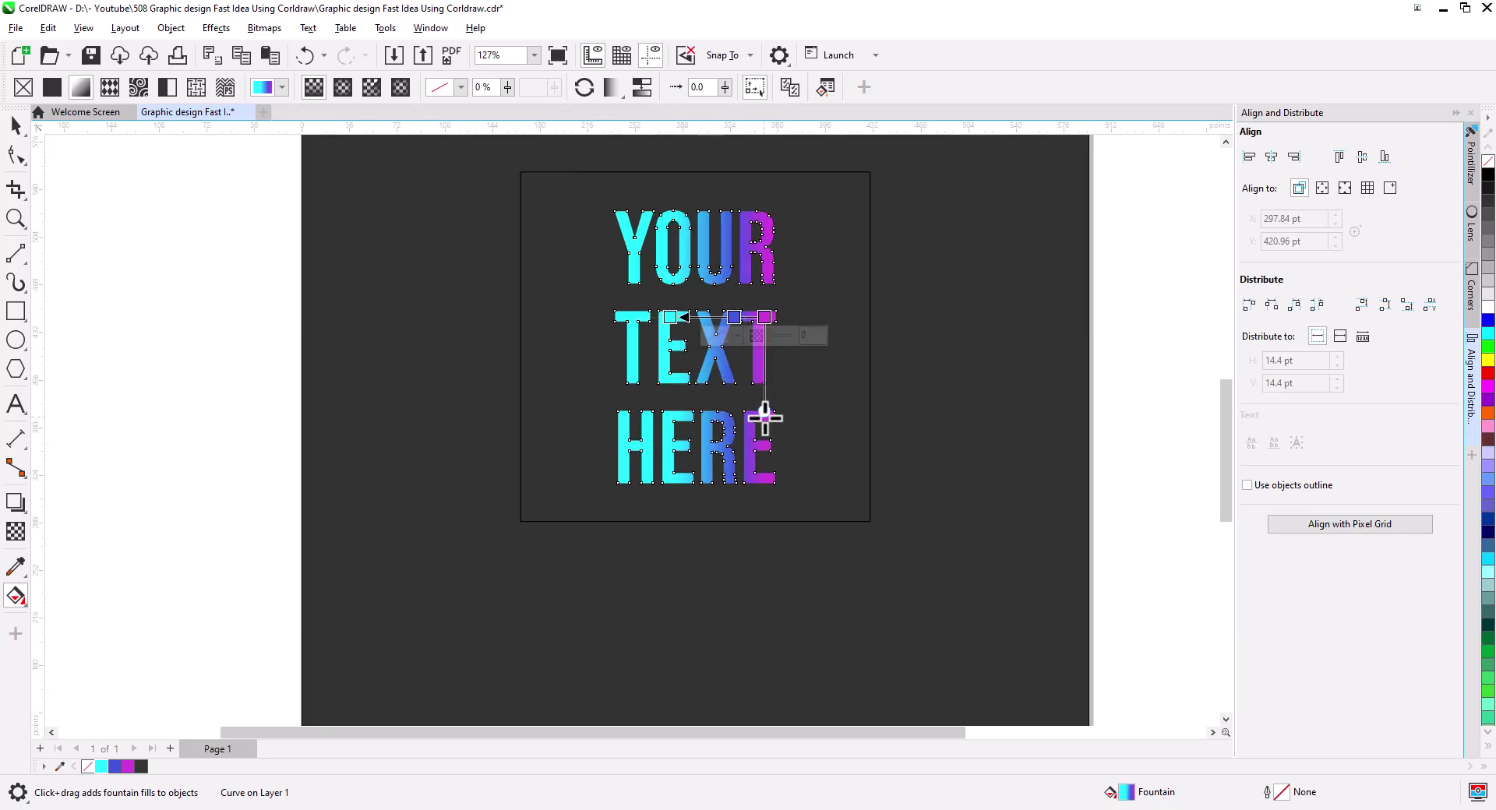
left_click(15, 126)
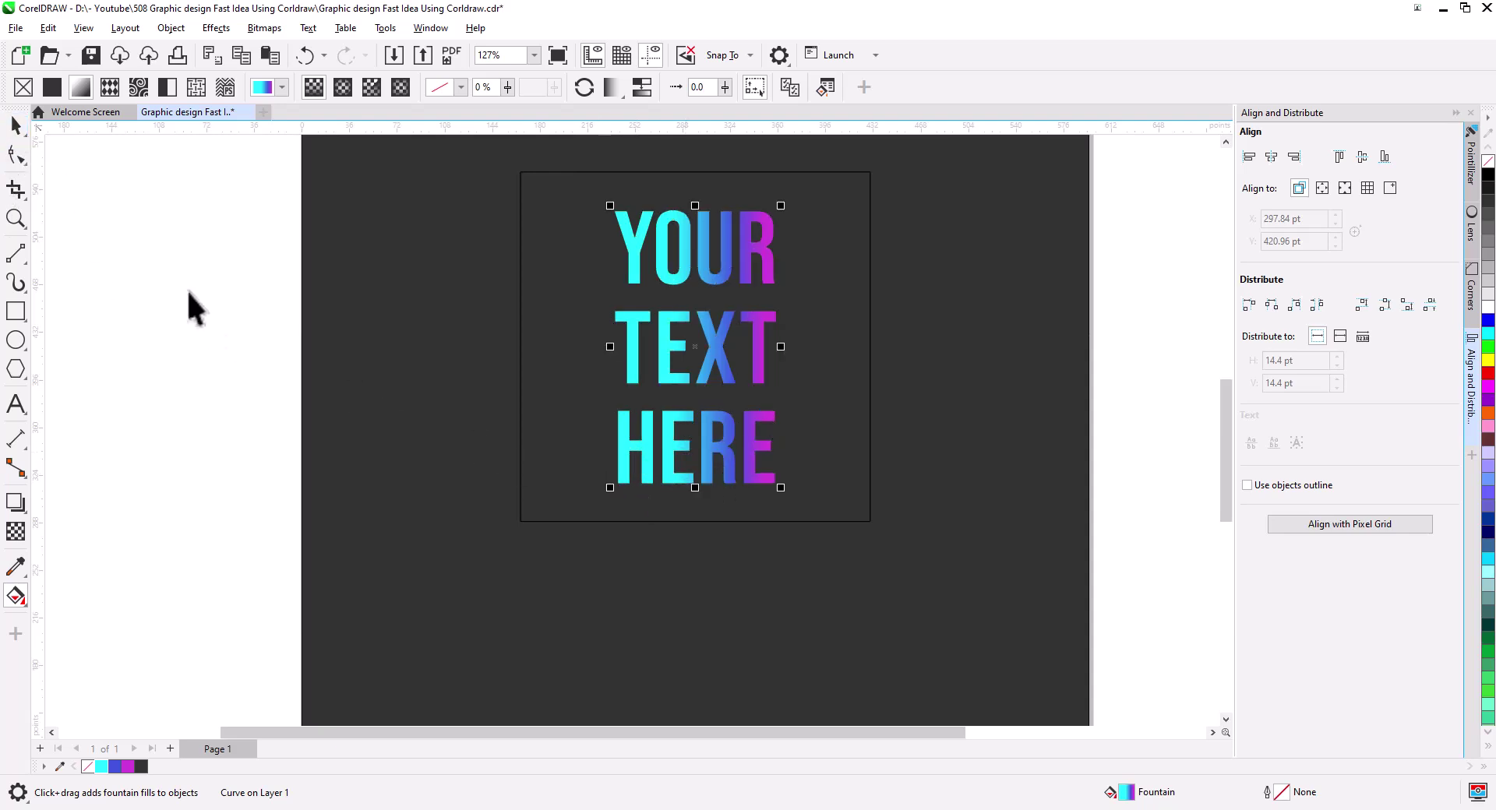
key("space")
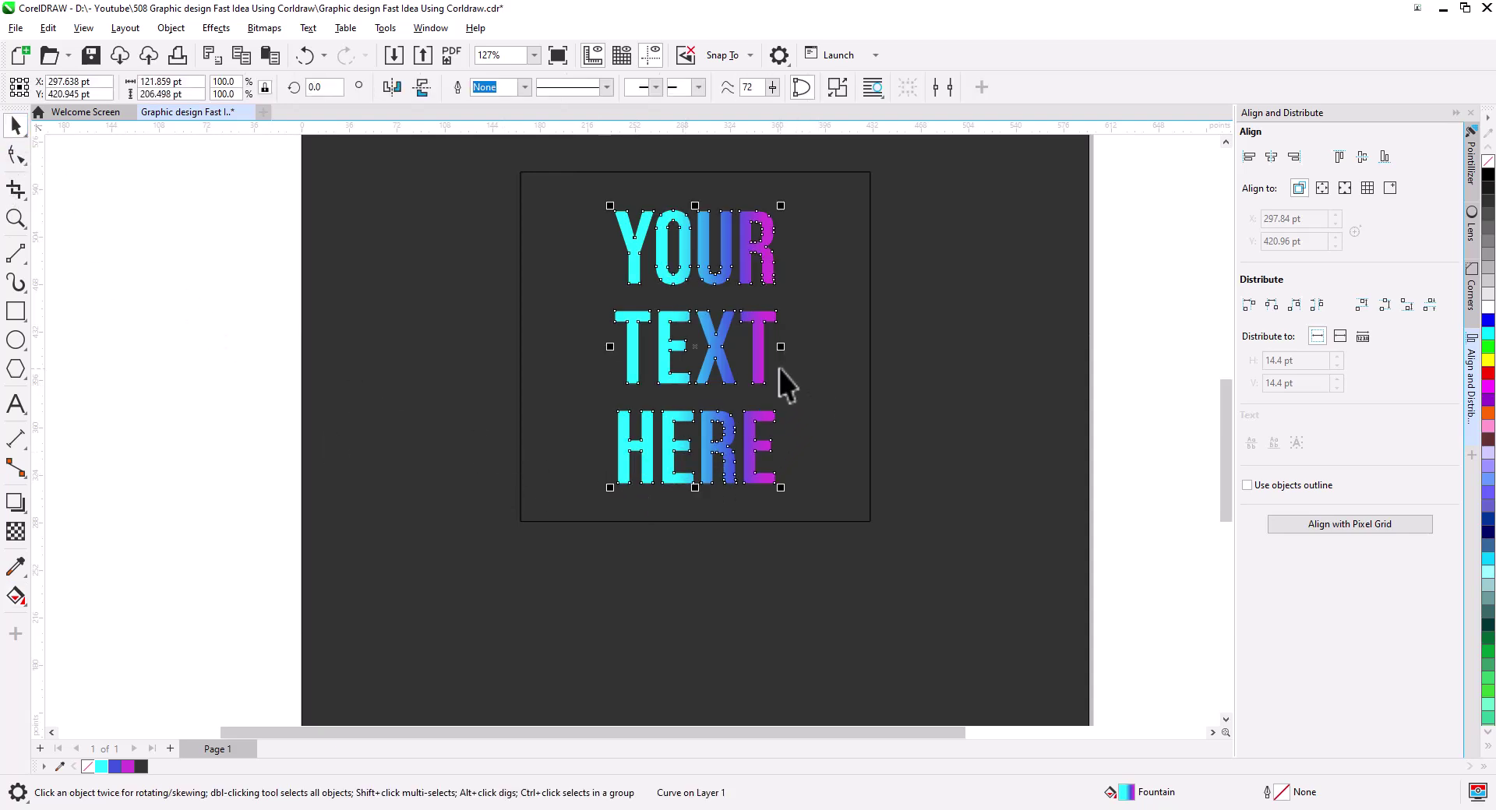
Group the gradient text with the dark square.
left_click(841, 402, "shift")
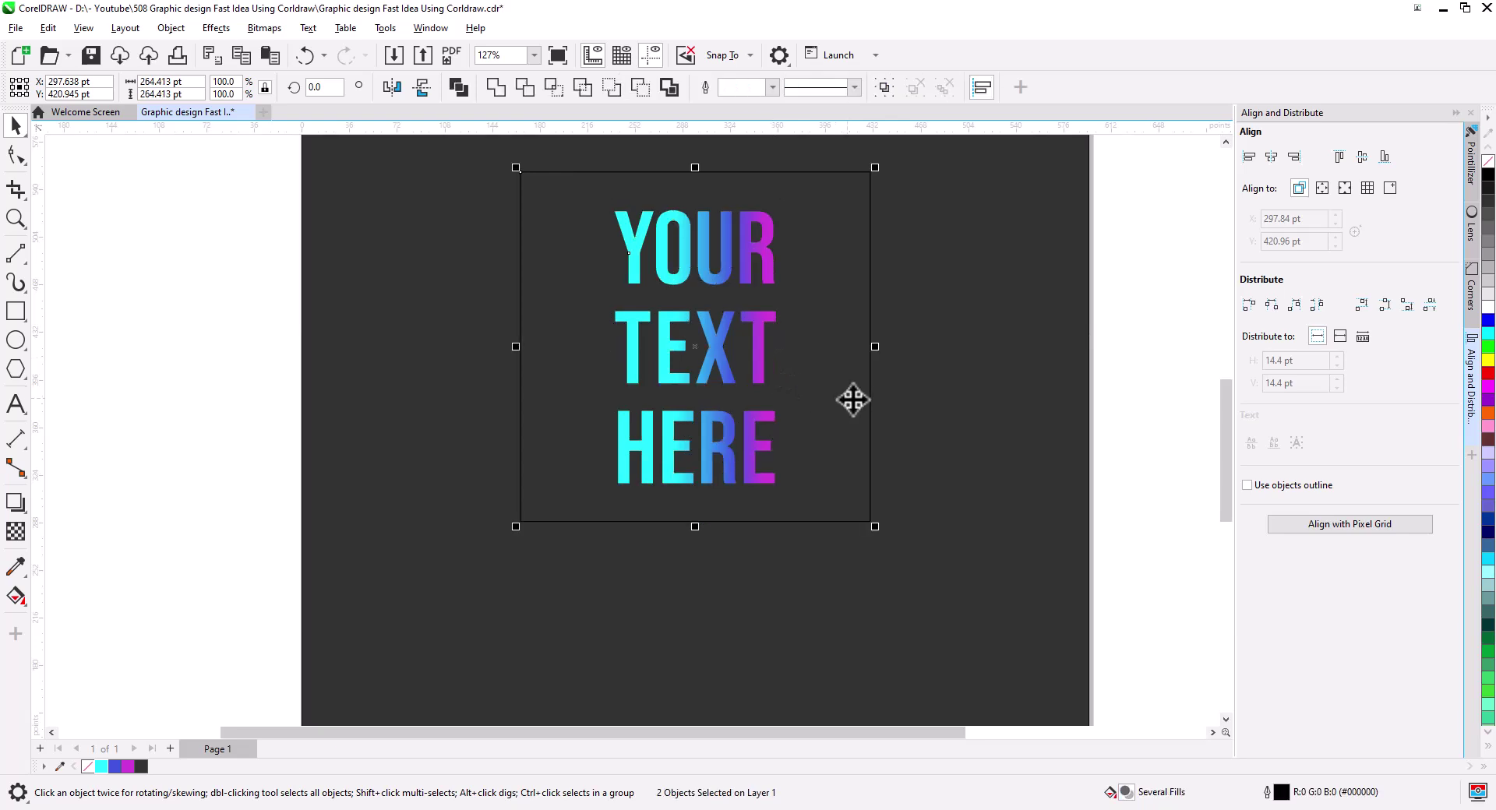
right_click(757, 349)
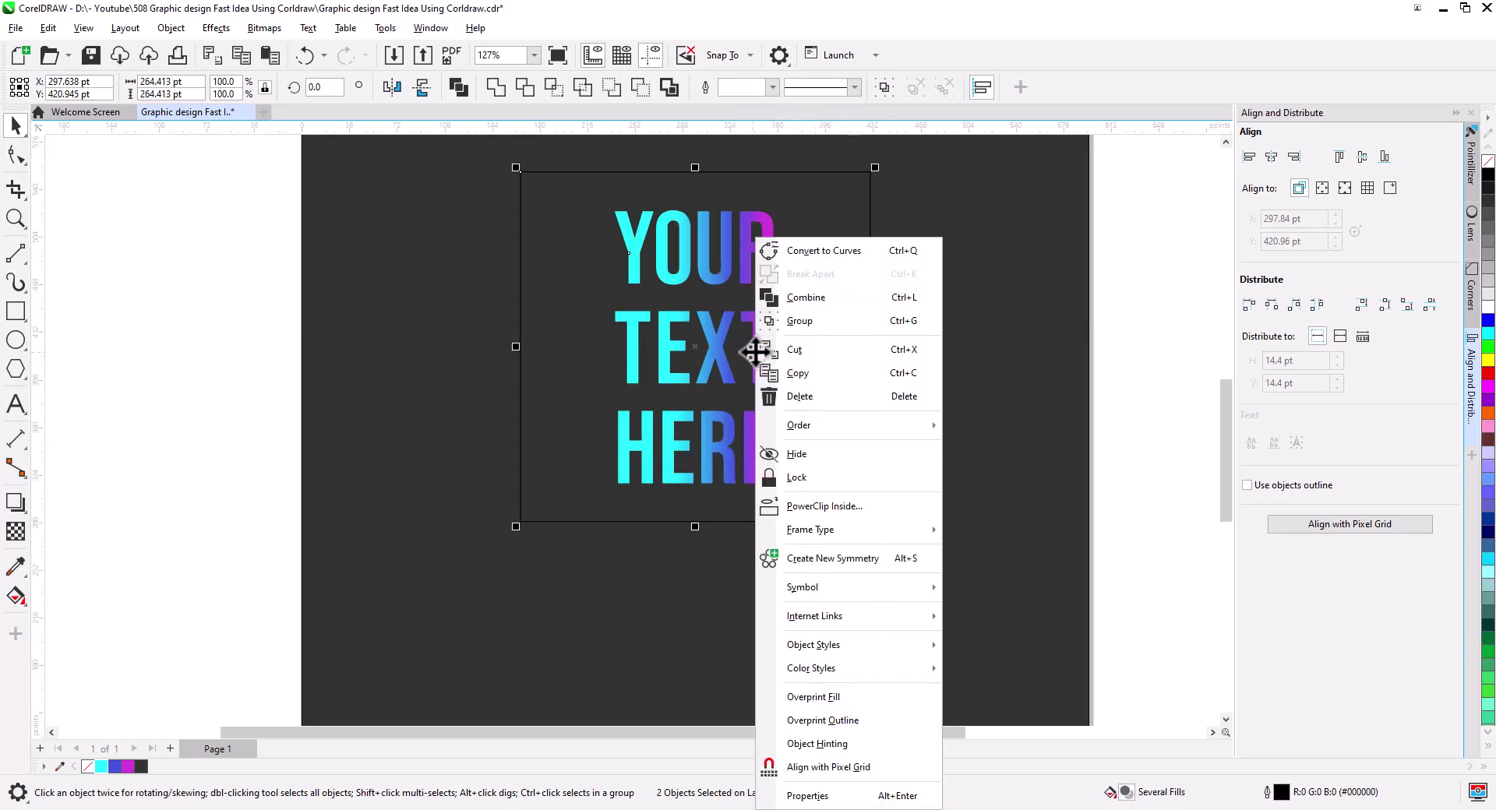
left_click(822, 321)
Rotate the group about 21.7° counterclockwise around the square's lower-right corner.
left_click(815, 425)
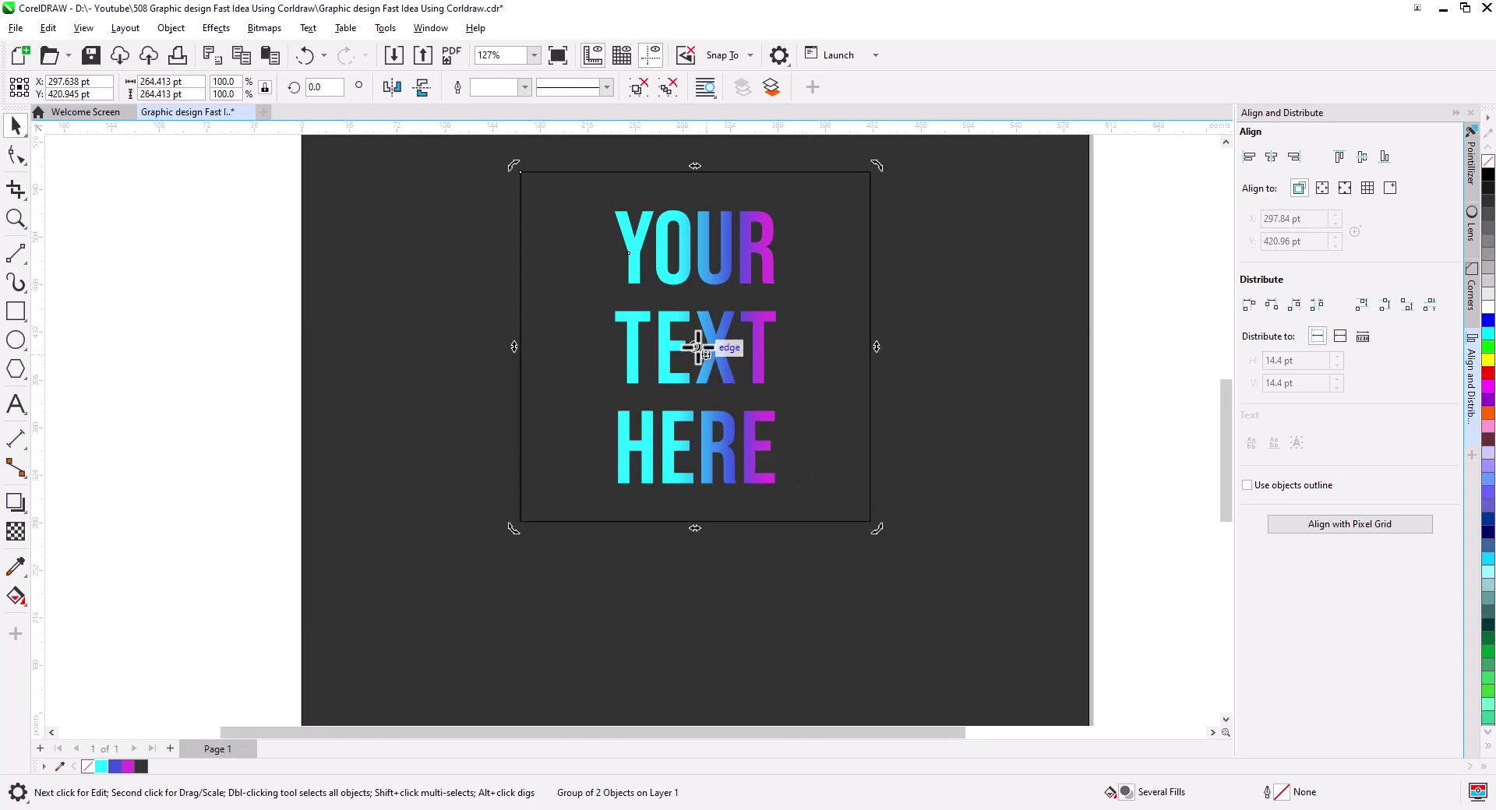
left_click_drag(695, 346, 870, 522)
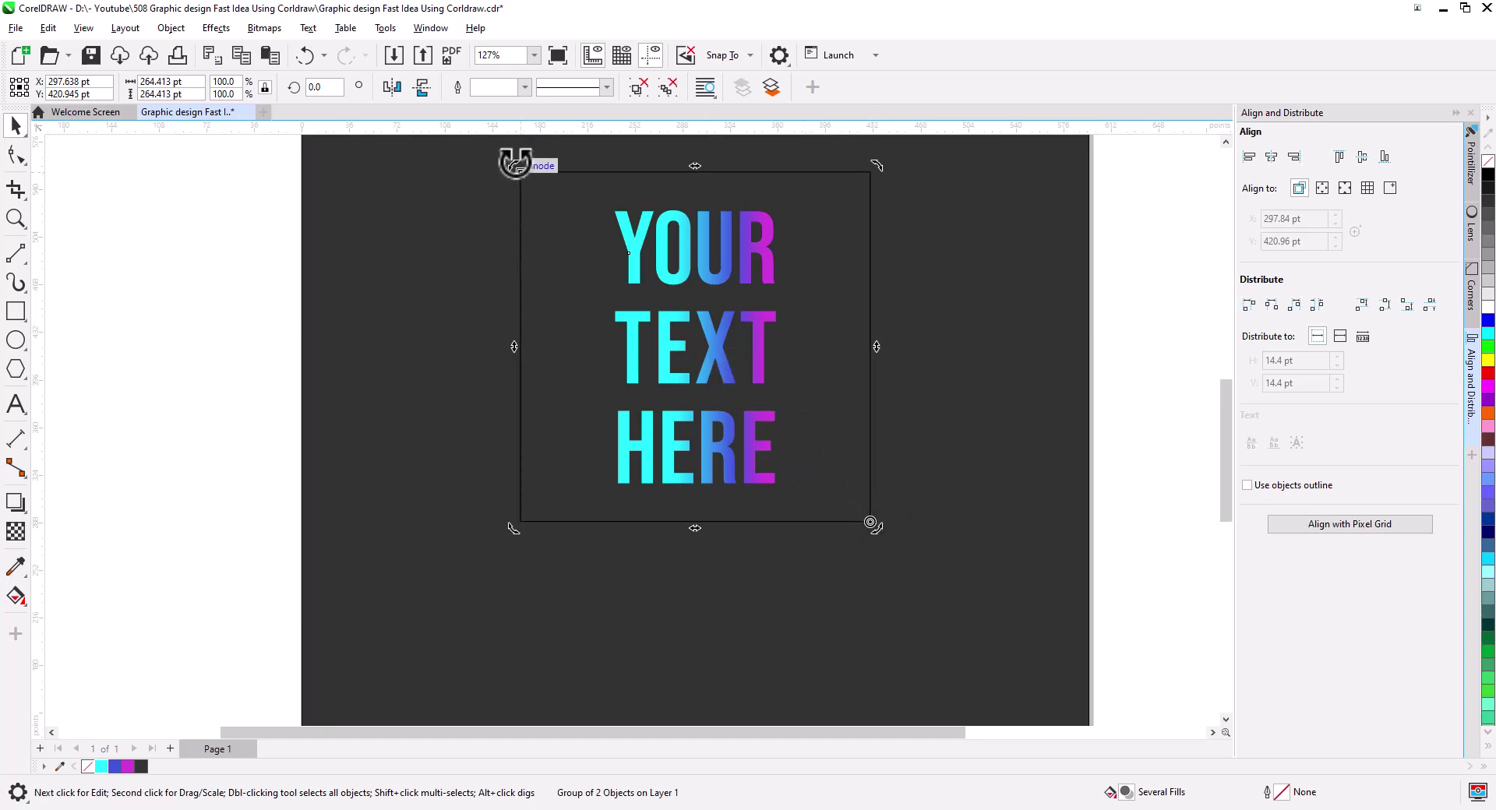
left_click_drag(513, 165, 454, 343)
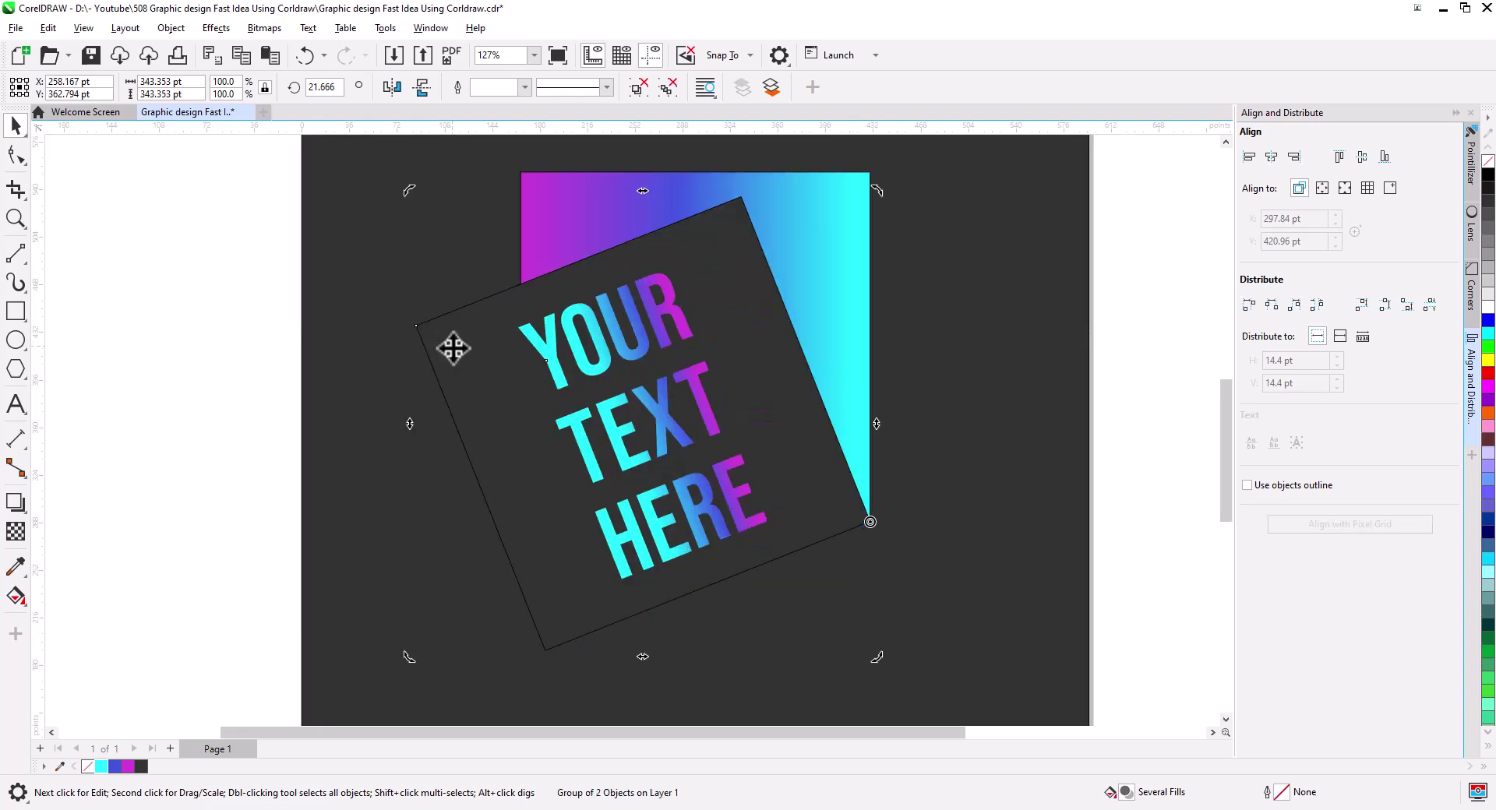
Add an inner shadow to the gradient square behind, offset about -12.7 pt horizontally and 4.7 pt vertically.
left_click(361, 397)
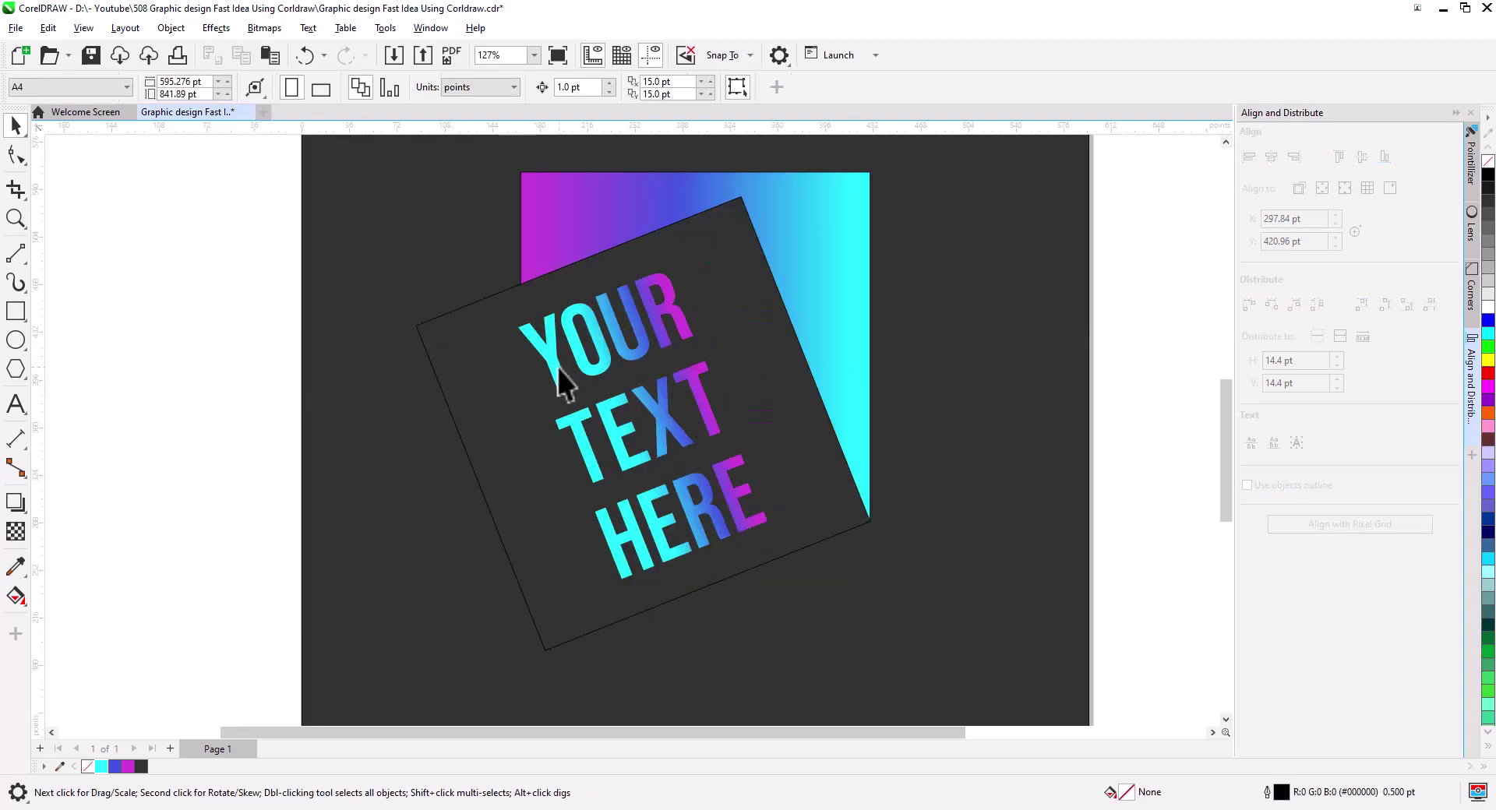
left_click(501, 387)
left_click(200, 268)
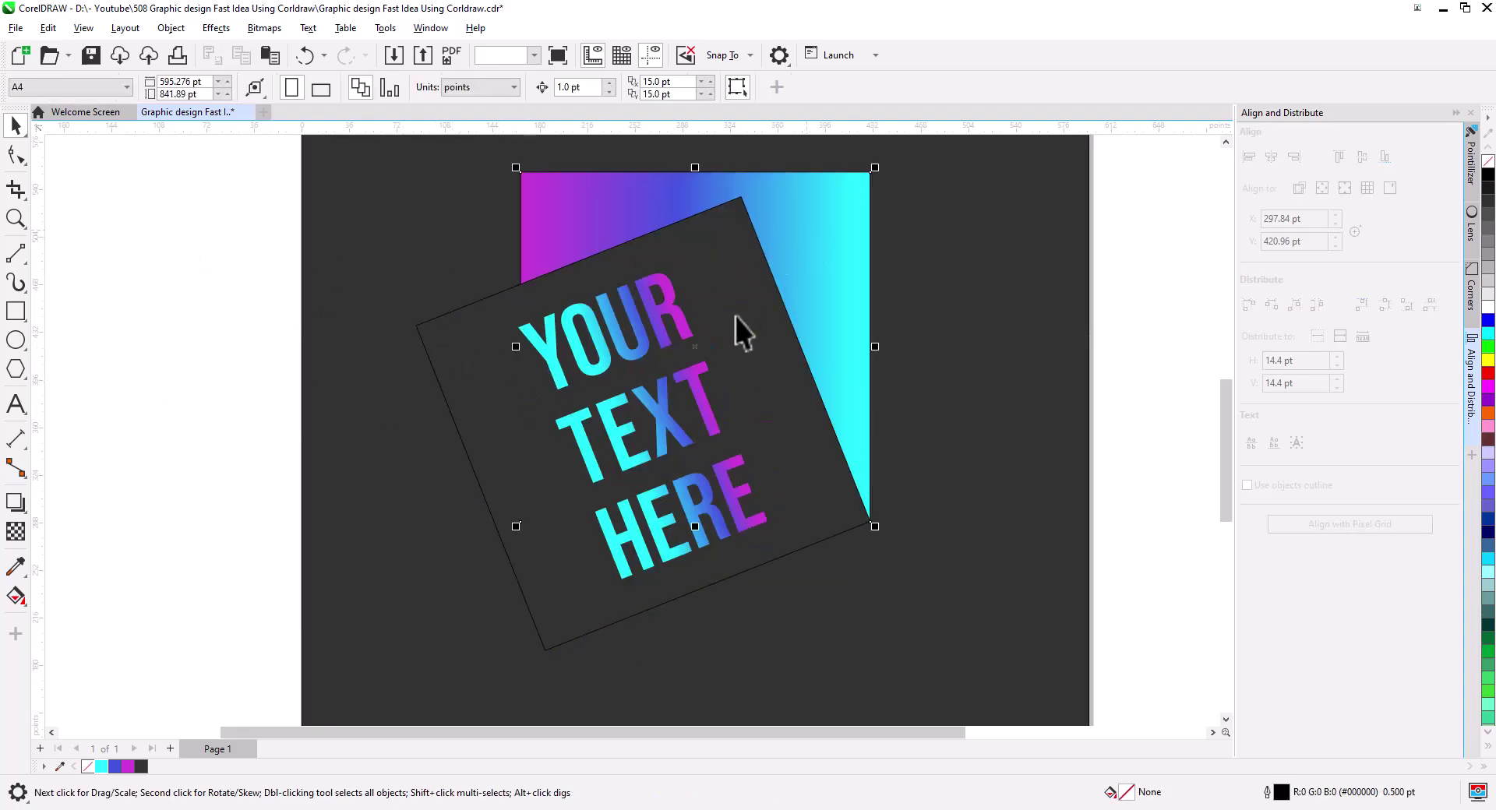
left_click(15, 505)
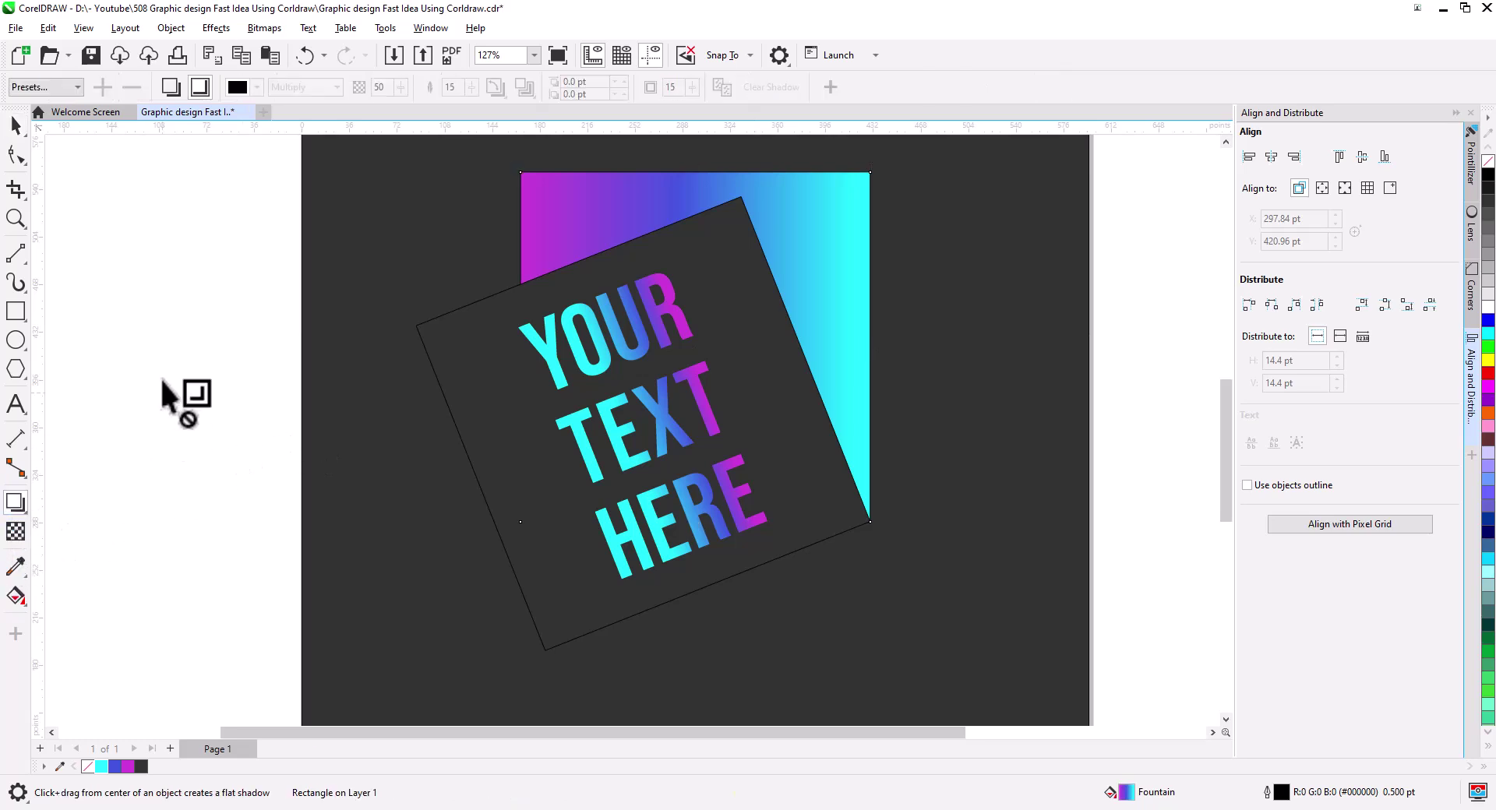
left_click(200, 87)
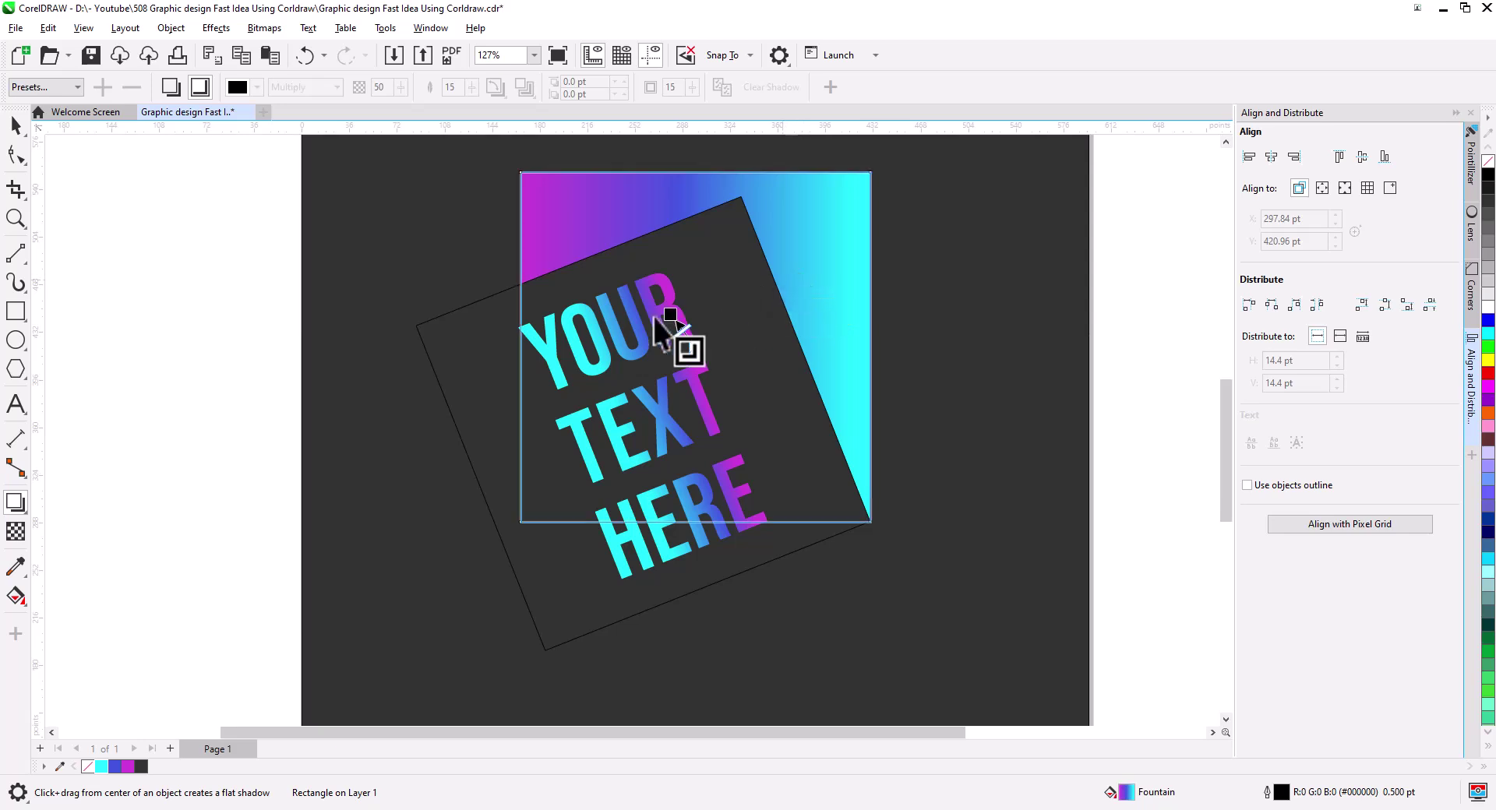
left_click_drag(668, 316, 503, 277)
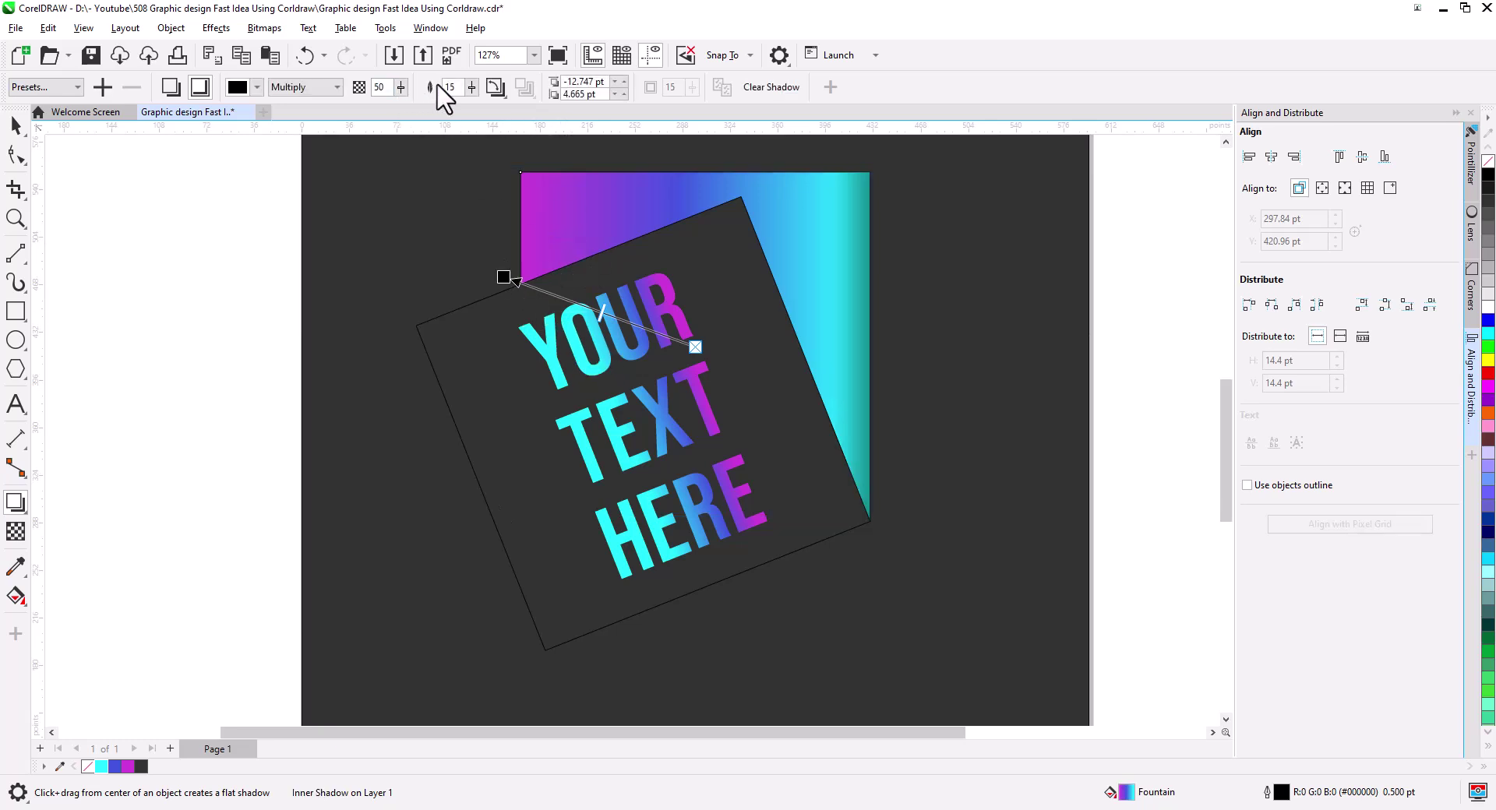
Set the gradient square's inner shadow to feather 8 and opacity 75.
type("8")
key("Return")
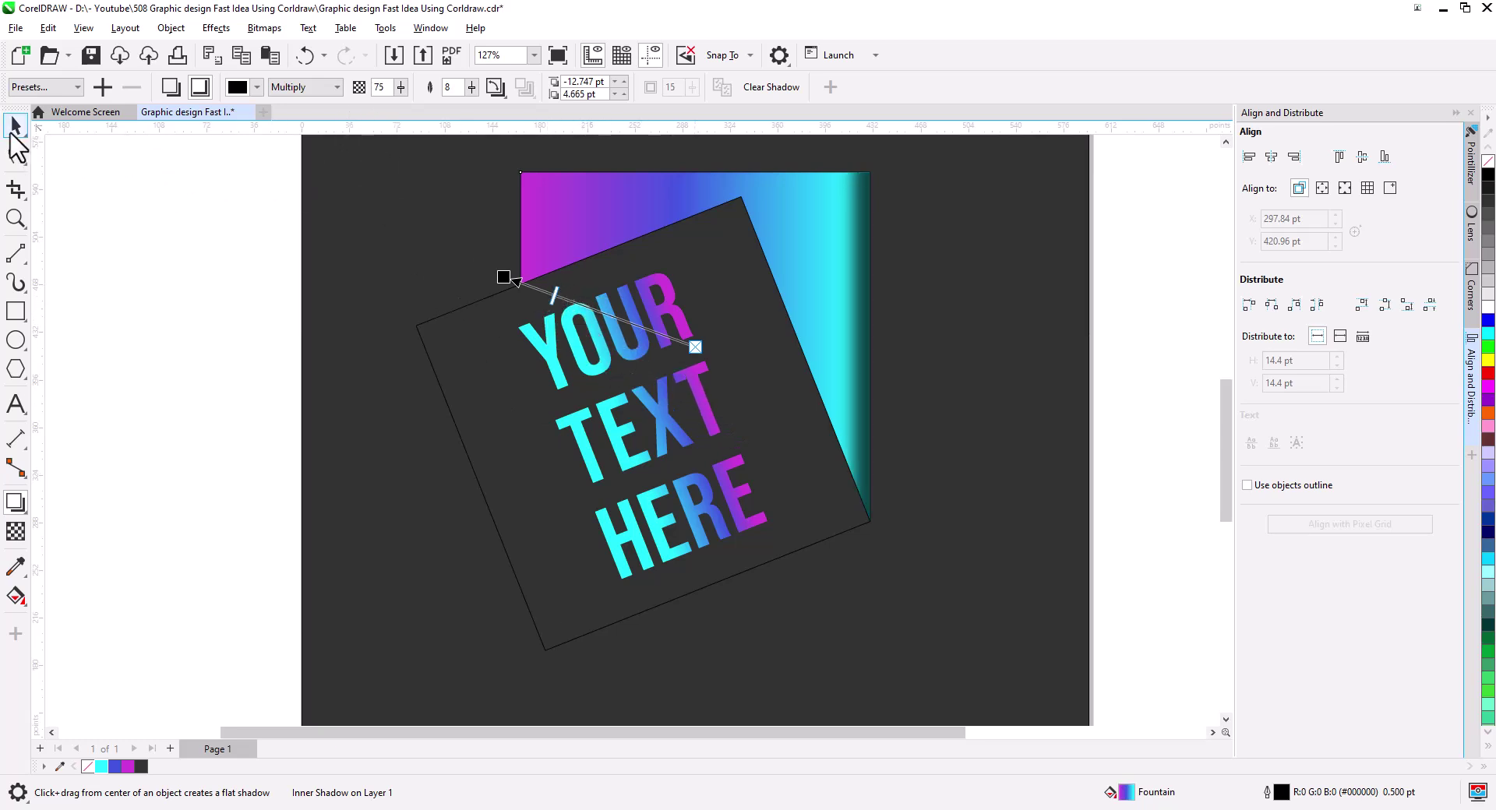
left_click(15, 126)
left_click(86, 267)
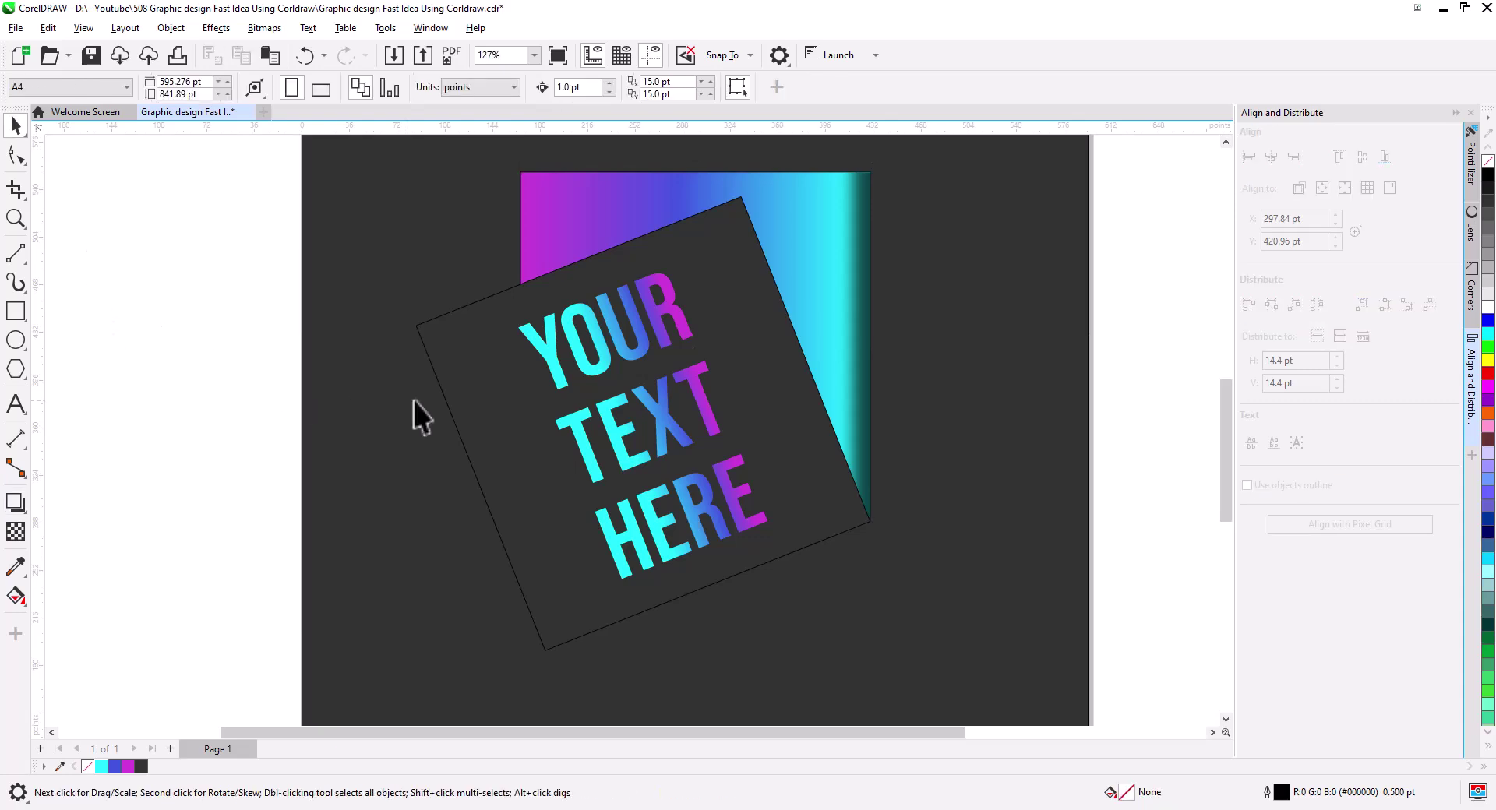
Ungroup the text from the dark square and give the text an inner shadow offset about -4.2 pt, -4.6 pt.
left_click(594, 382)
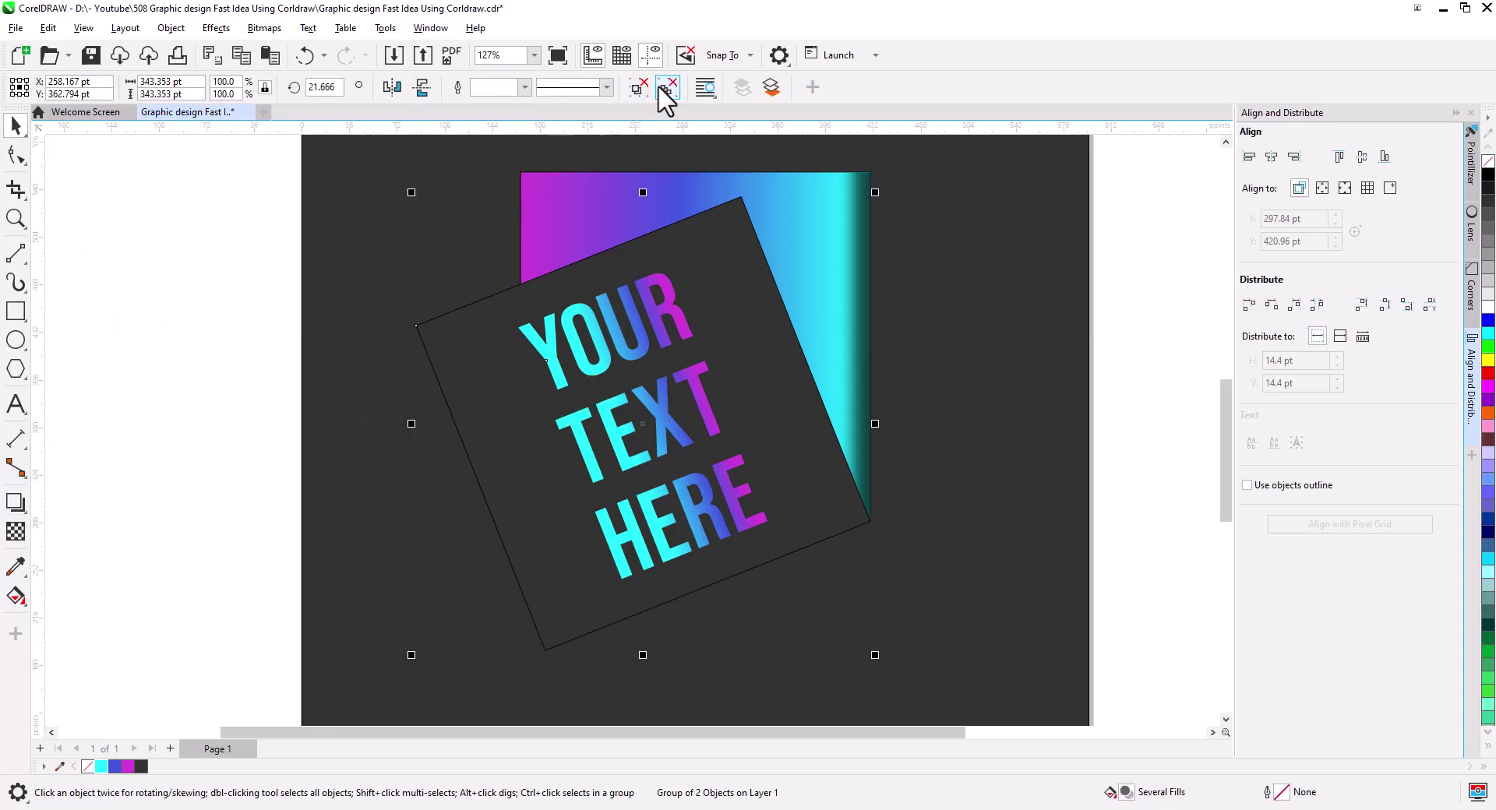
left_click(540, 390, "ctrl")
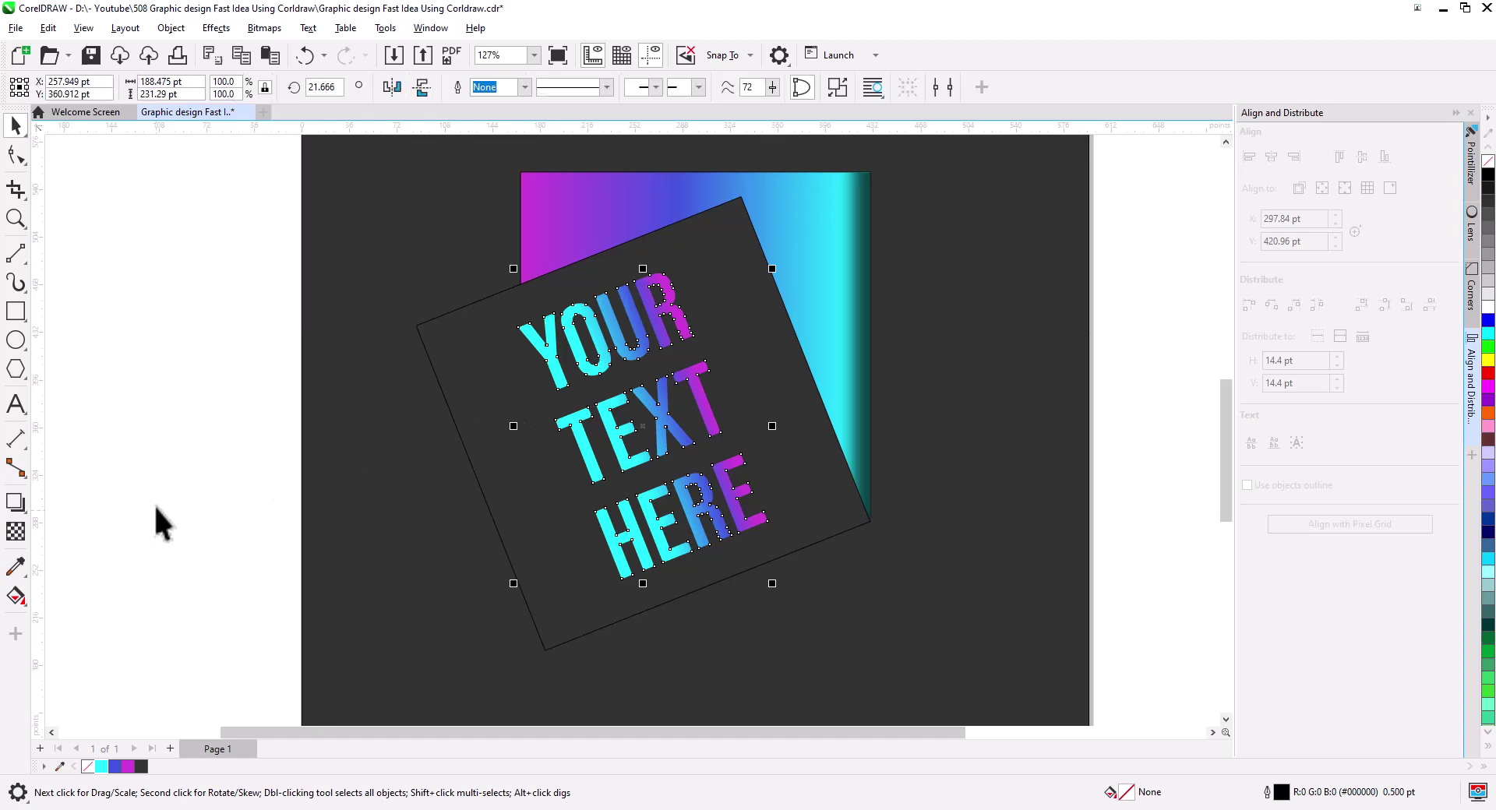
left_click(16, 503)
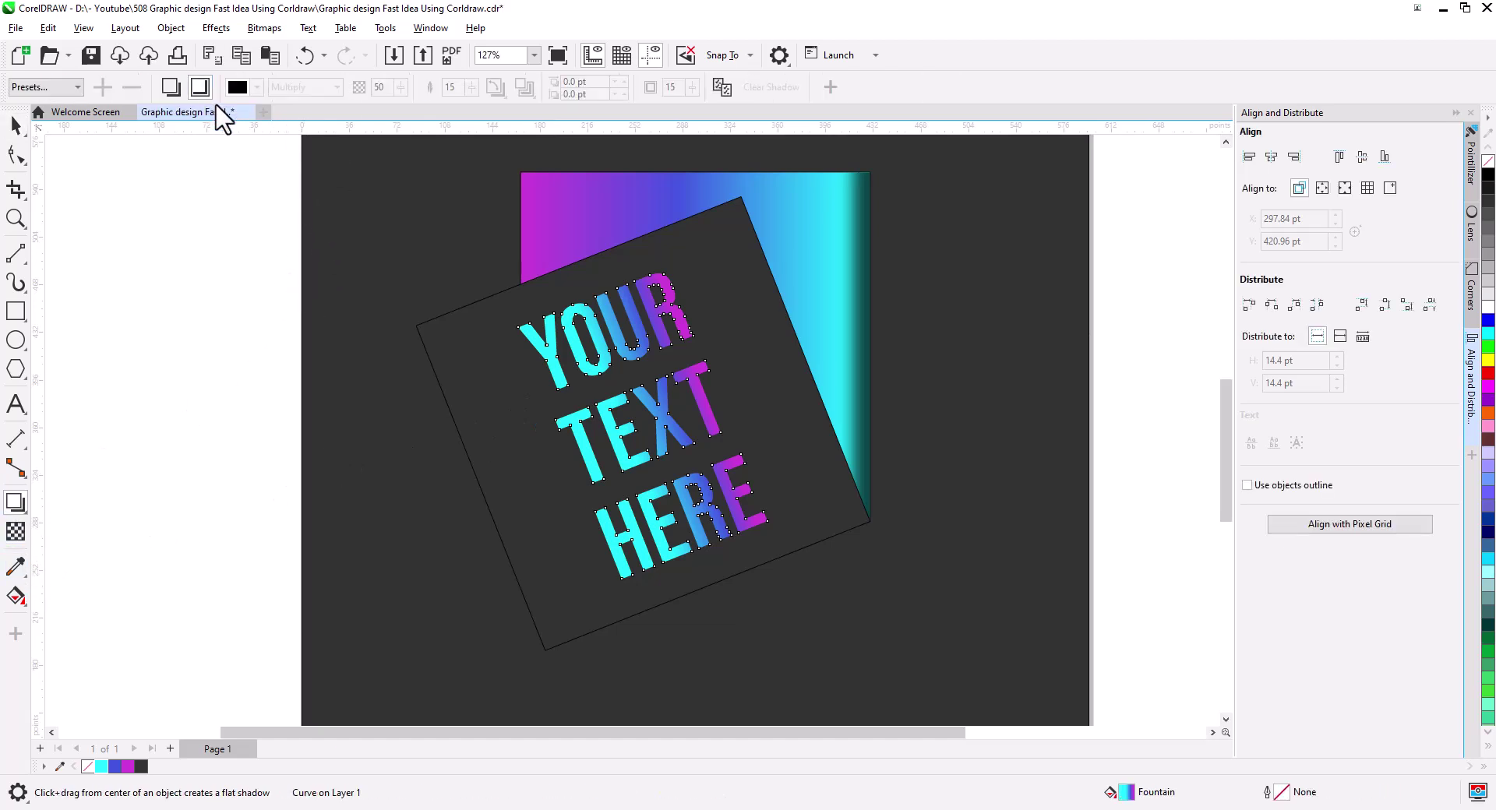
left_click_drag(643, 426, 514, 569)
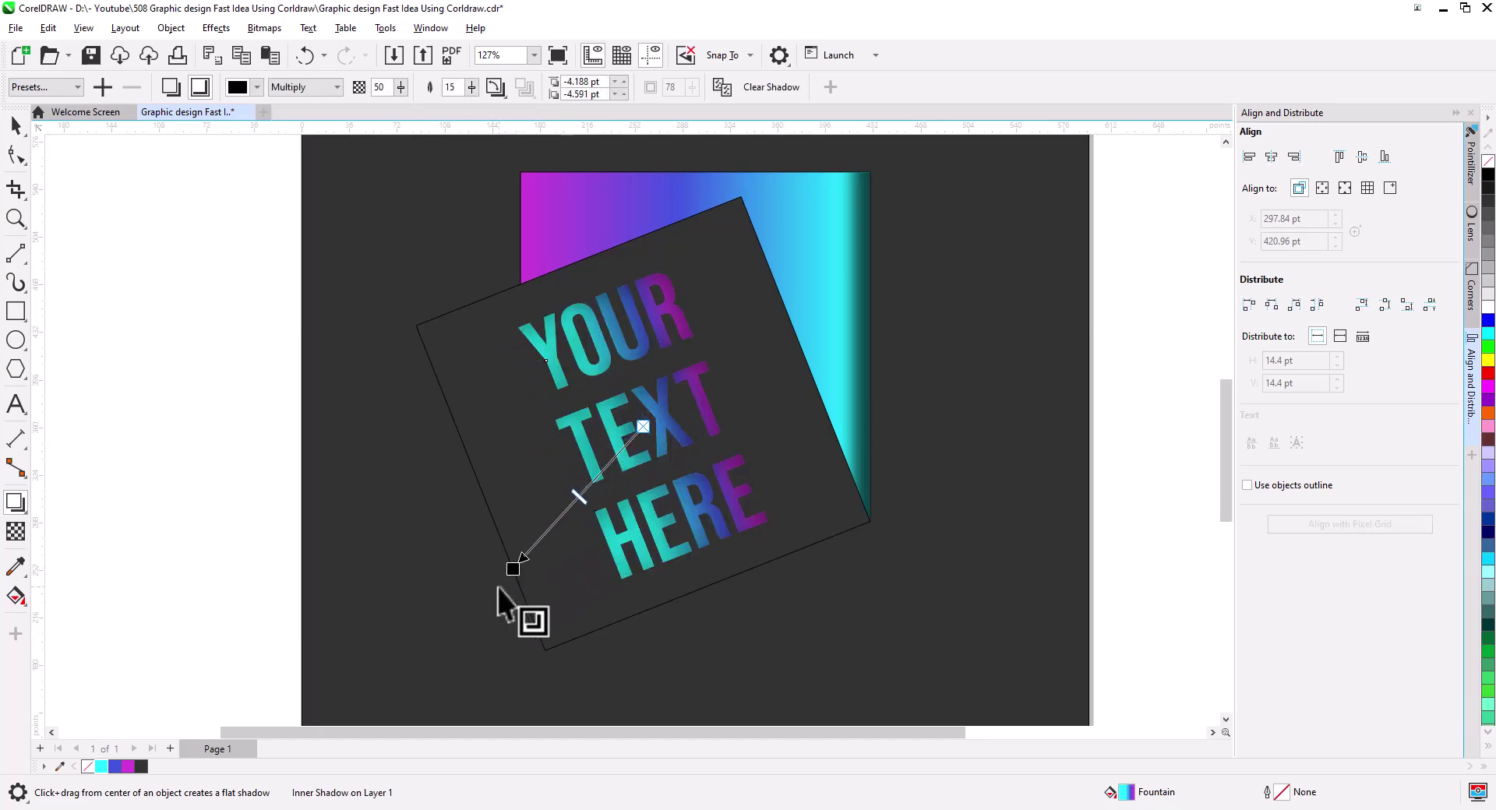
Set the feather of the text's inner shadow to 1.
double_click(450, 86)
type("2")
key("Return")
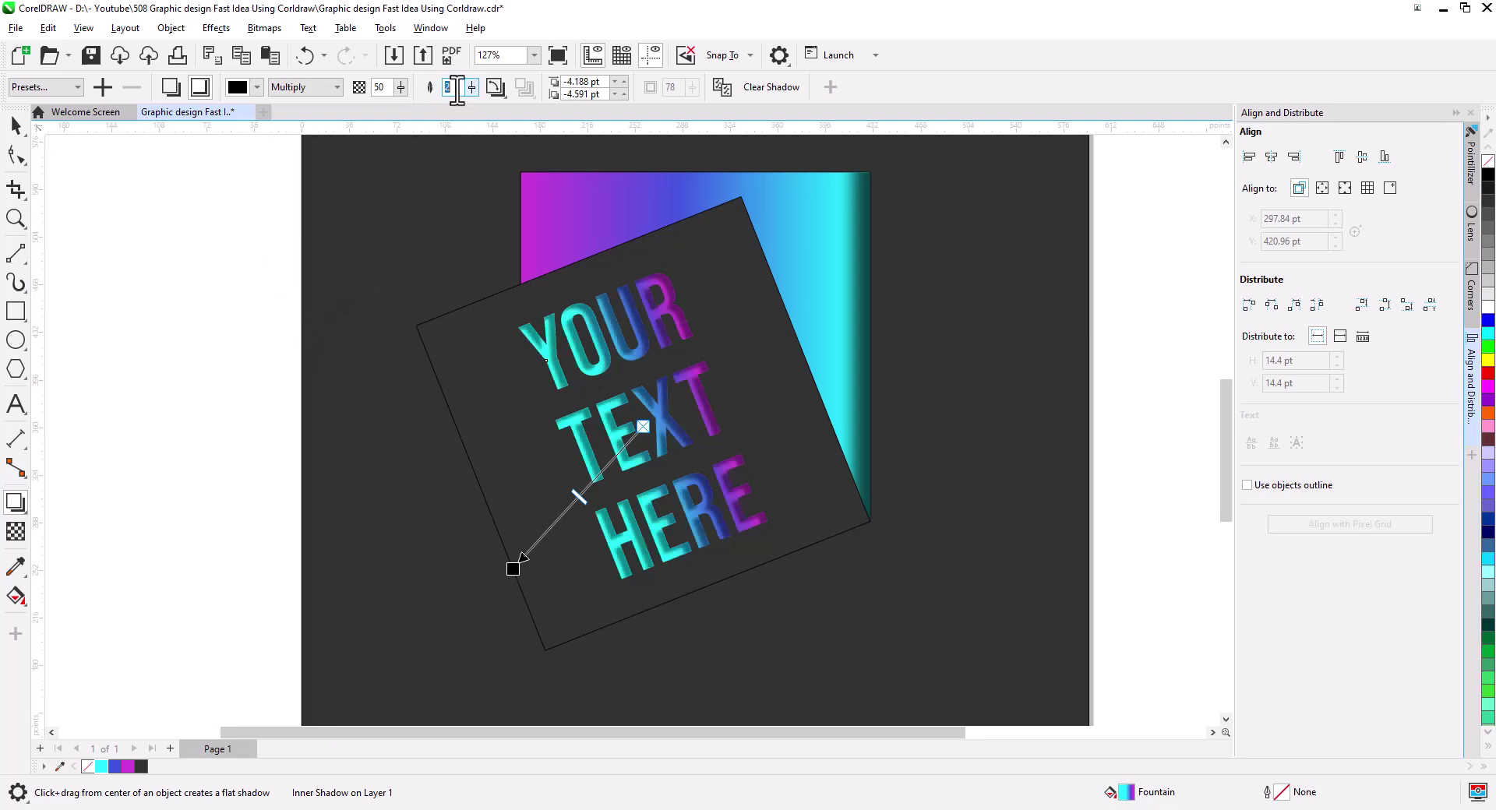
type("1")
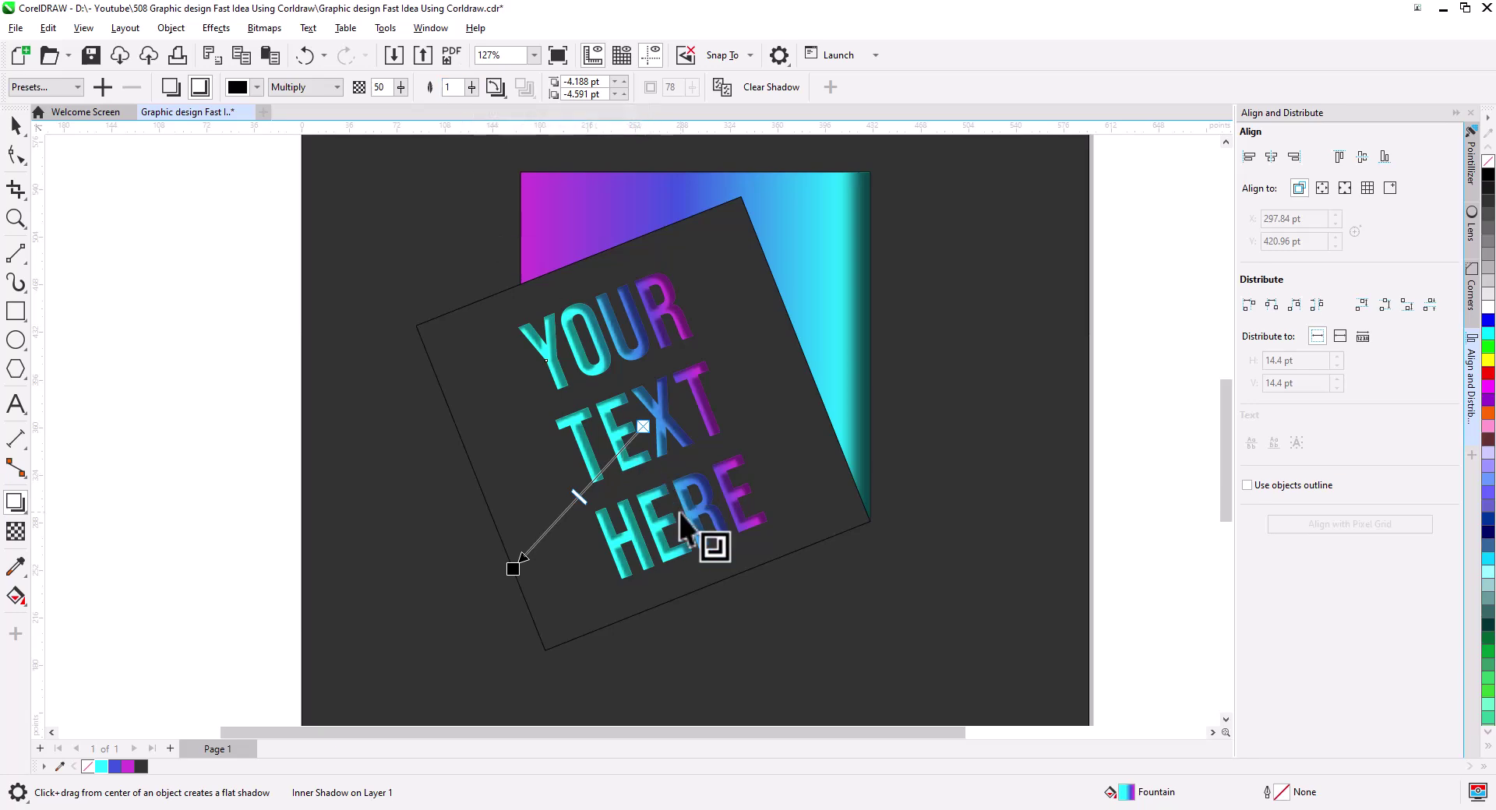
Reduce the text's inner shadow offset to about -1.7 pt, -1.9 pt and raise its opacity to 100.
scroll(667, 536, "up", 3)
left_click_drag(667, 535, 587, 509)
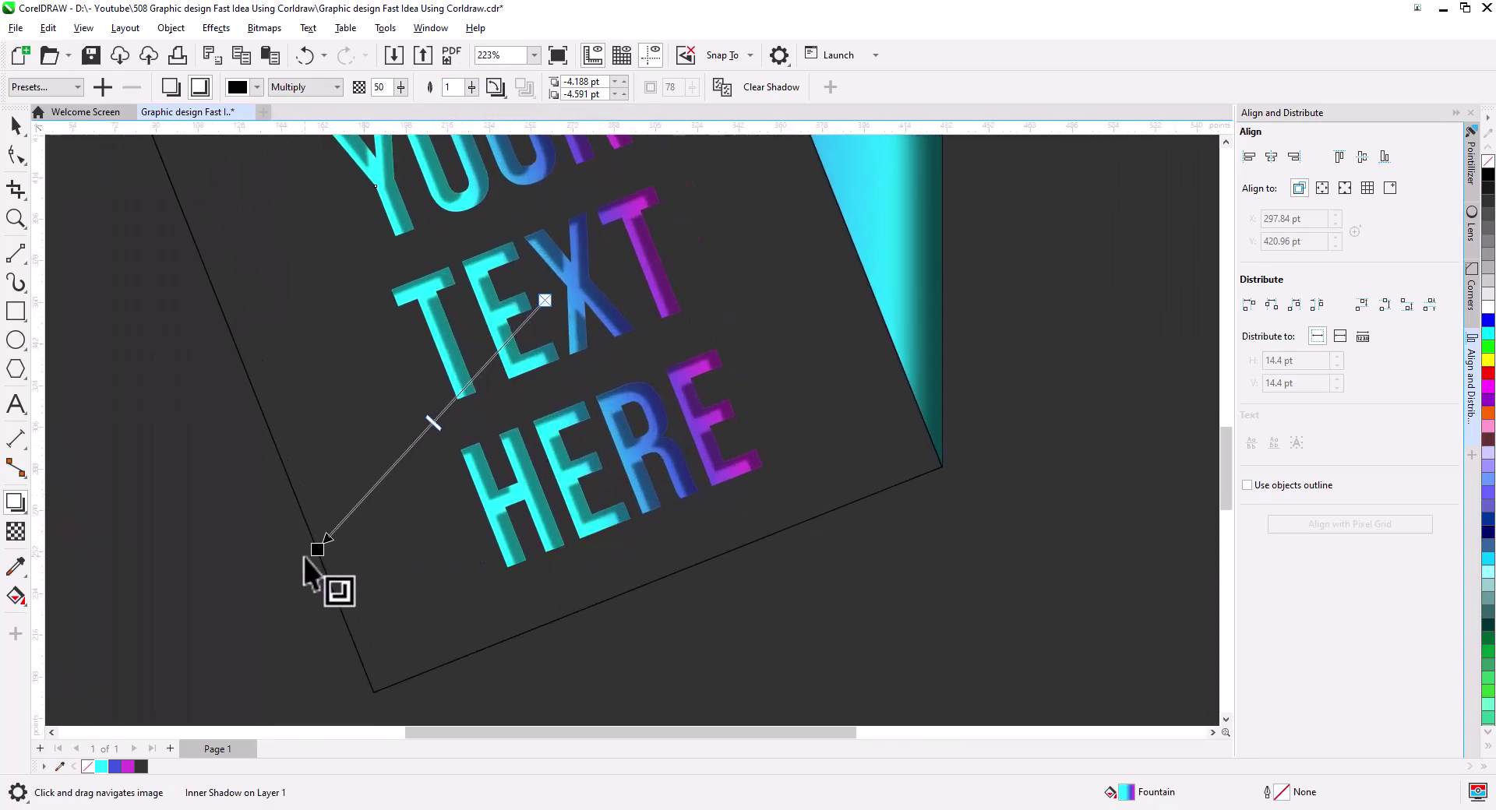
left_click_drag(320, 553, 324, 548)
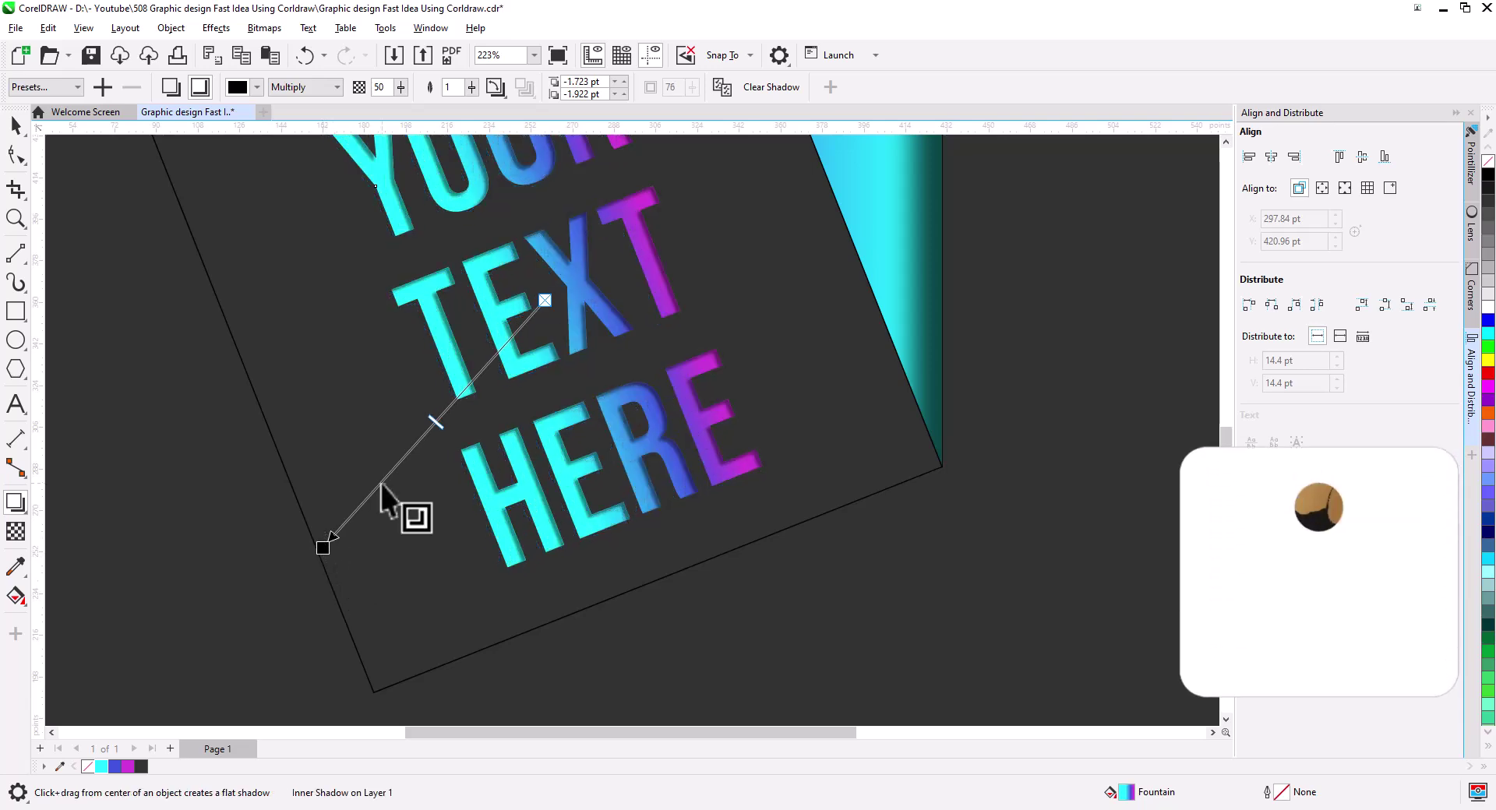
left_click_drag(436, 421, 324, 547)
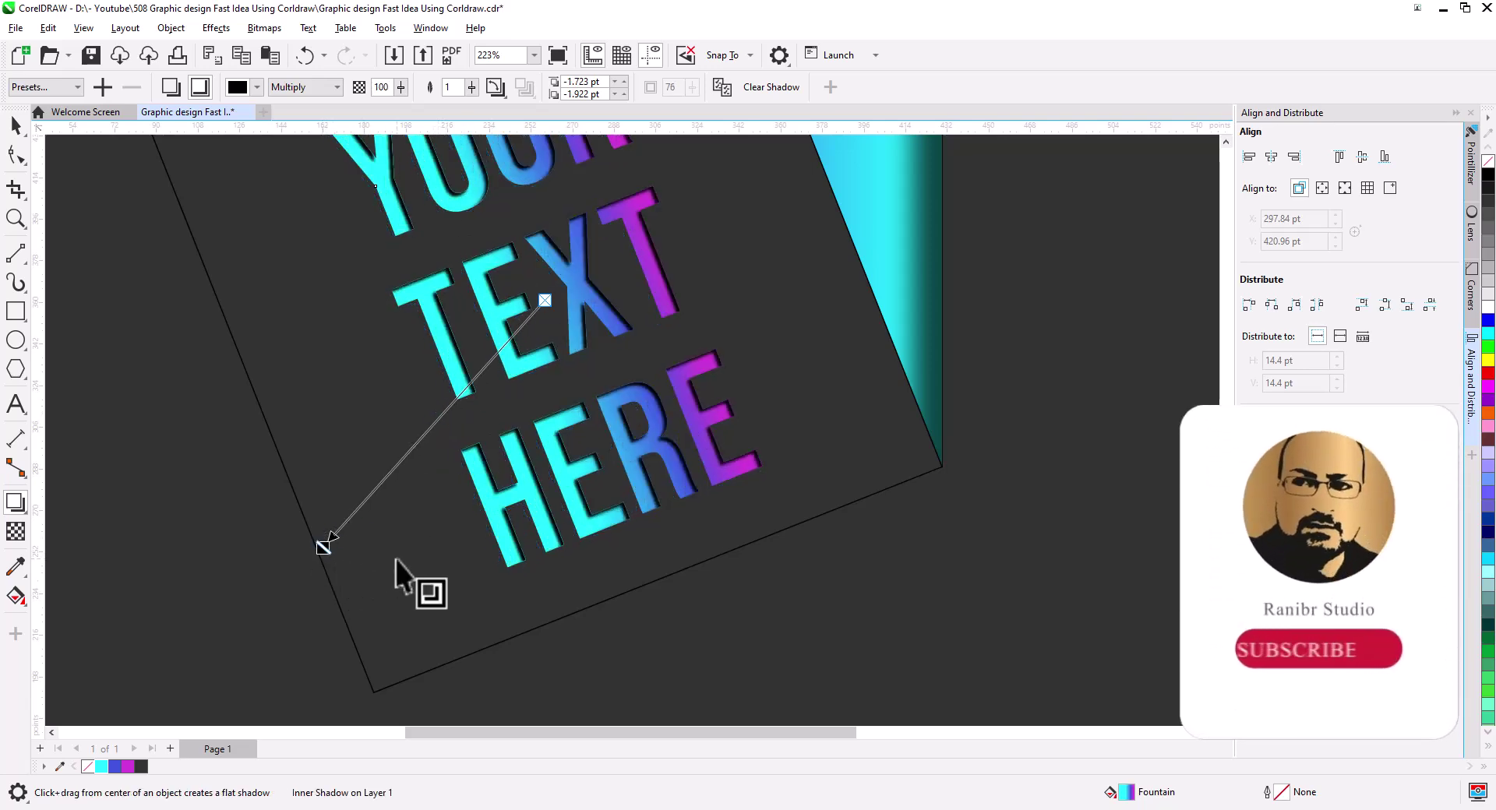
scroll(350, 398, "down", 3)
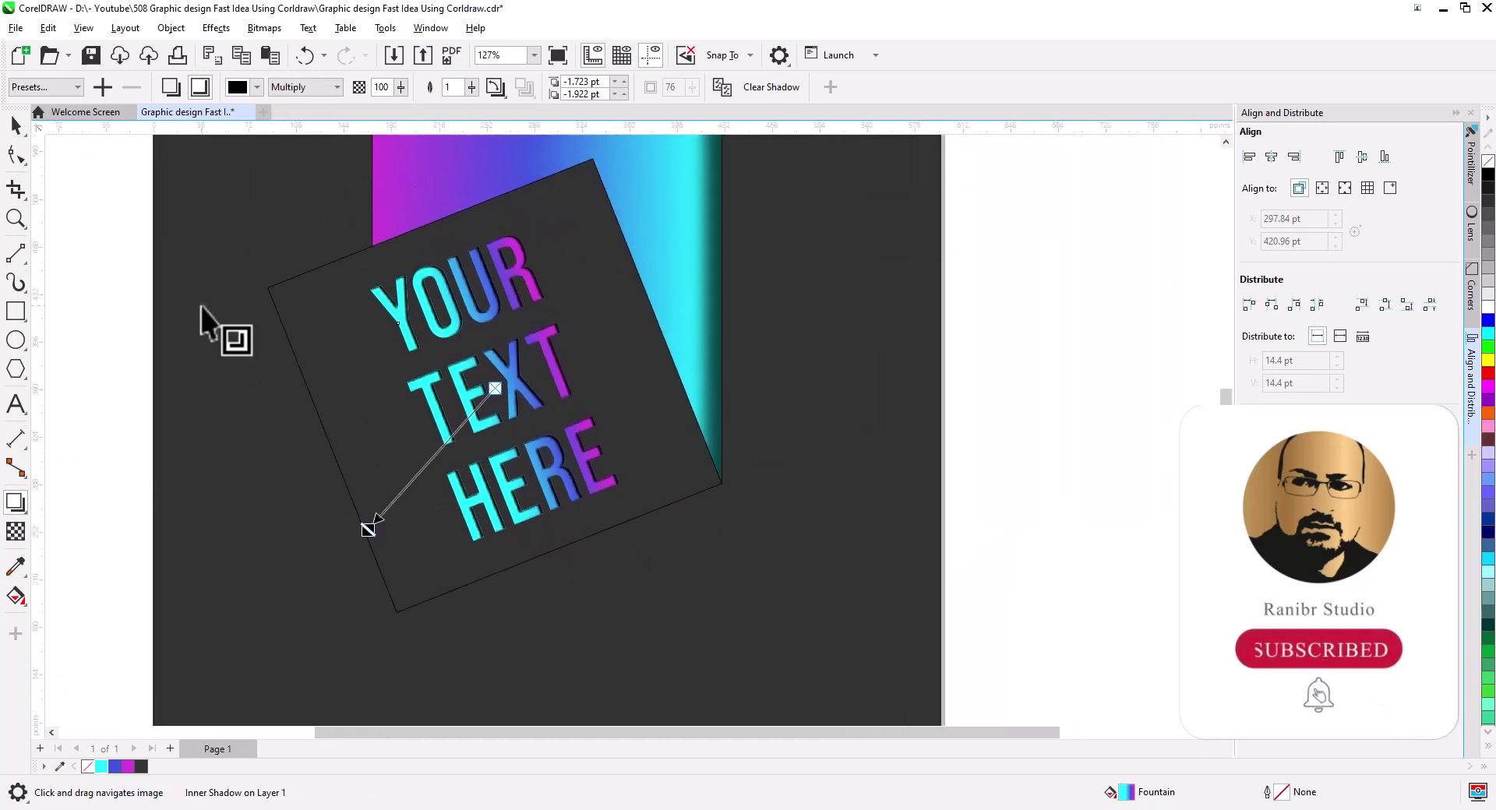
Add a drop shadow to the rotated dark square, offset about -15.4 pt, 6.3 pt, with opacity 96.
left_click(17, 125)
left_click(349, 417)
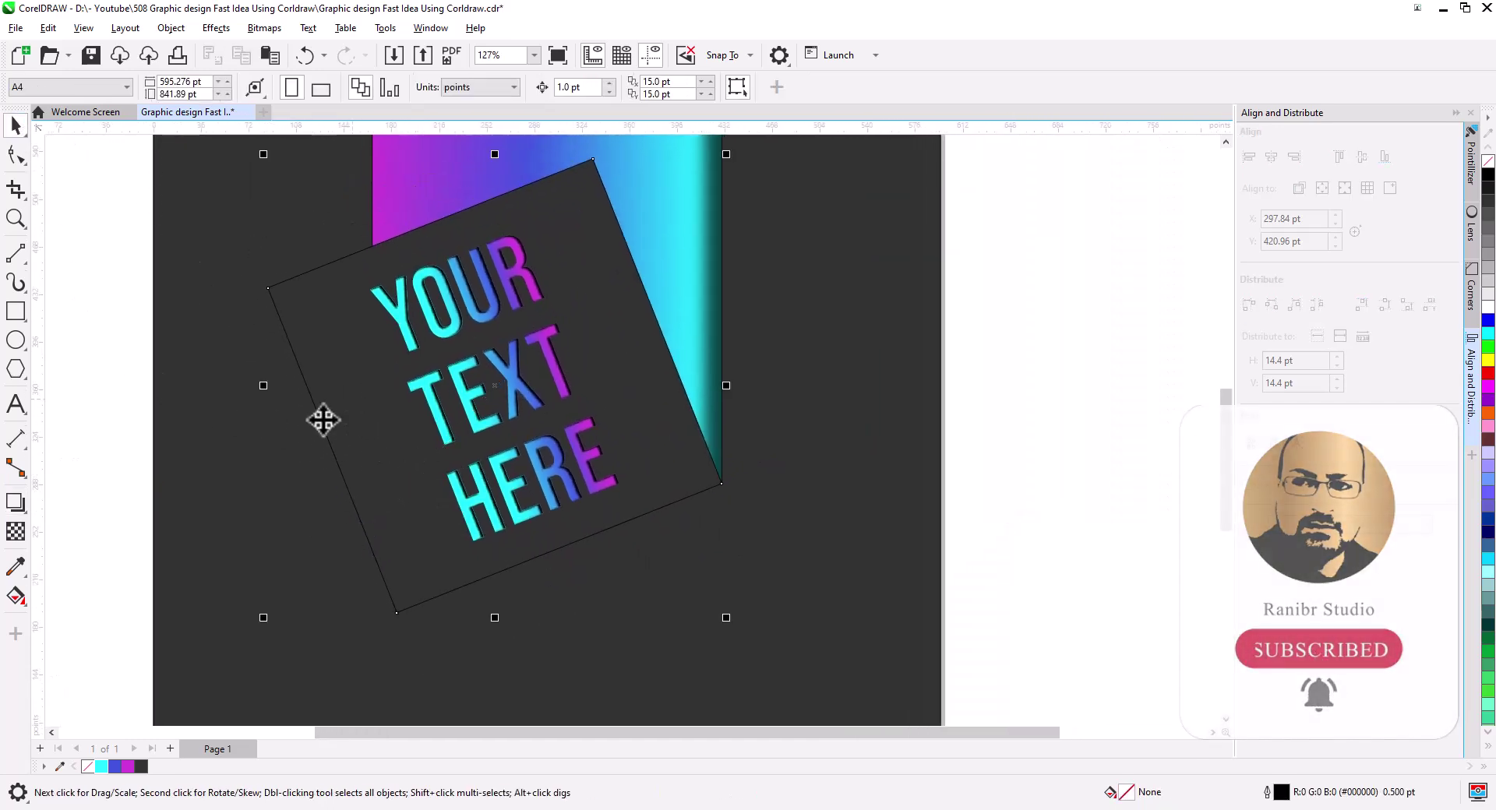
left_click(15, 502)
left_click(171, 87)
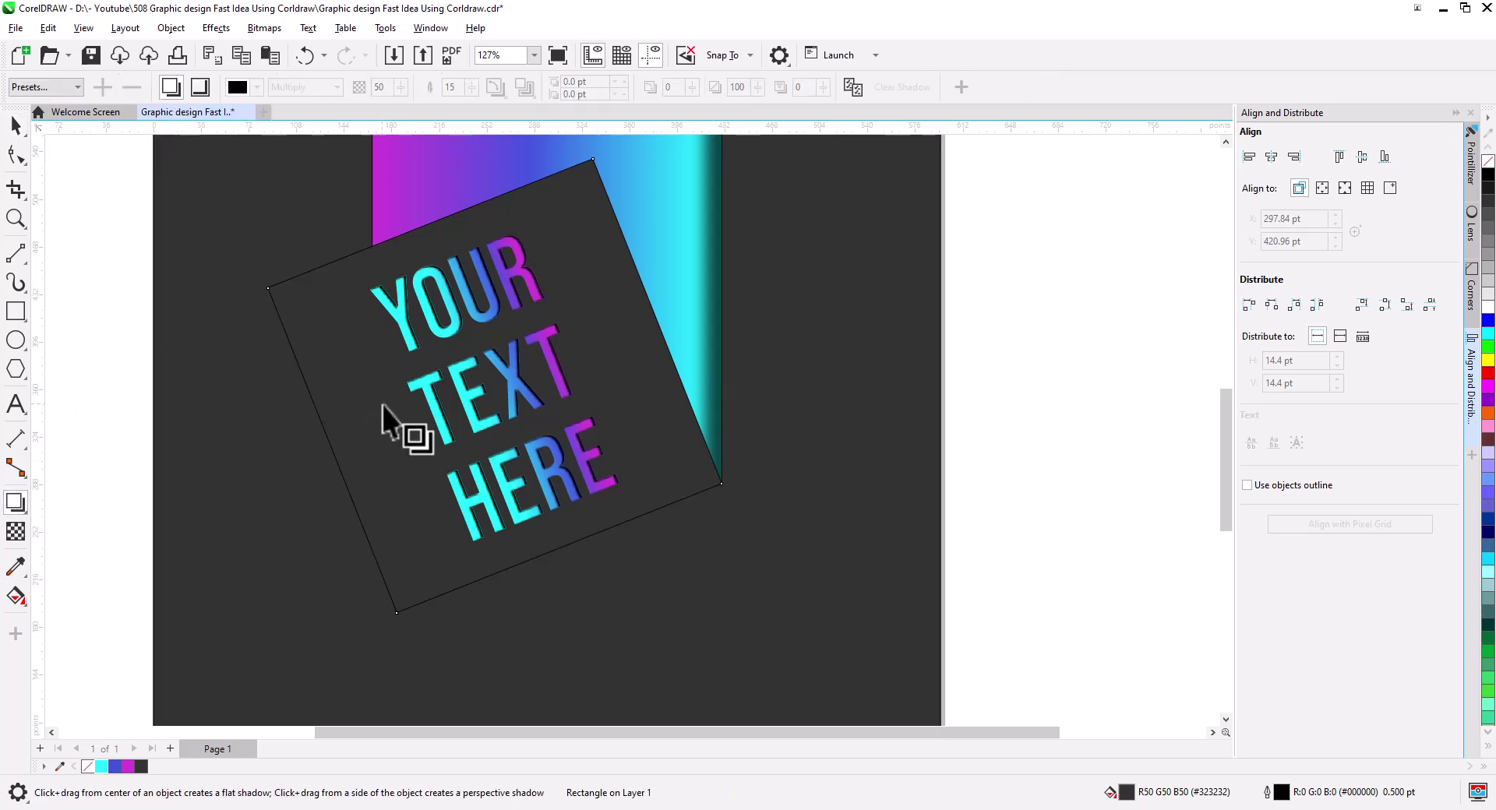
left_click_drag(624, 425, 378, 326)
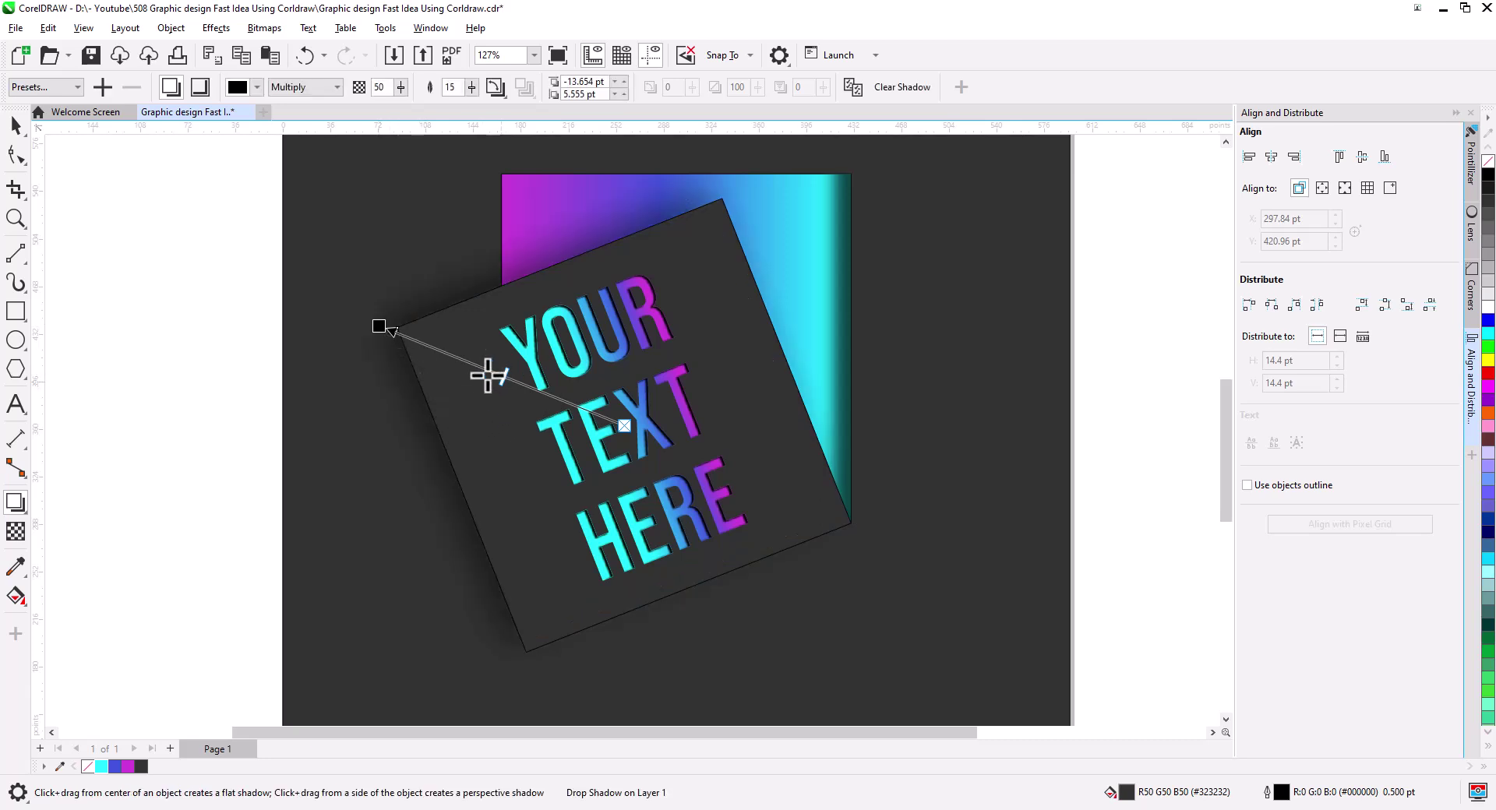
left_click_drag(488, 377, 377, 325)
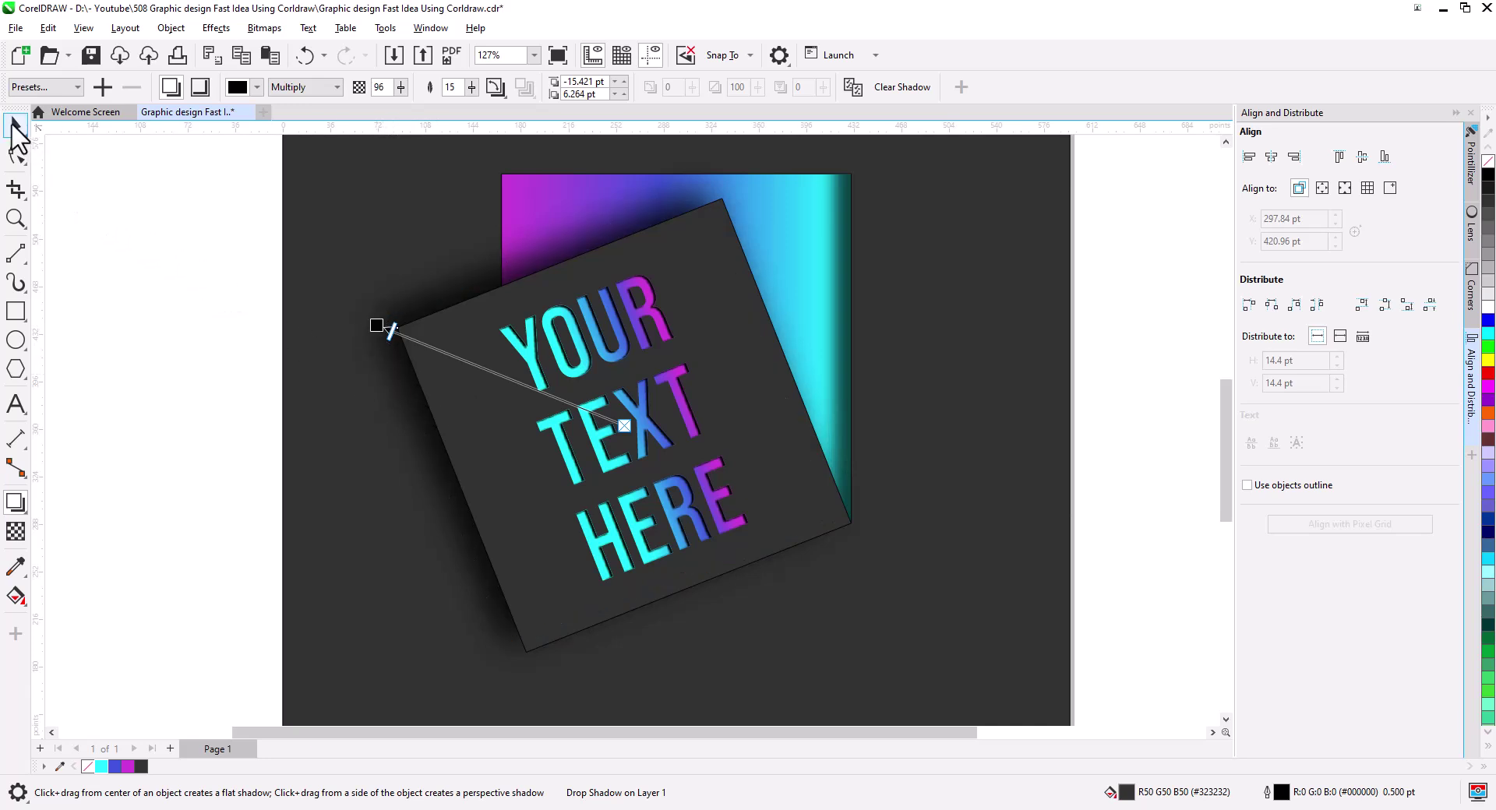
Break the drop shadow apart from the dark square.
left_click(14, 126)
right_click(431, 433)
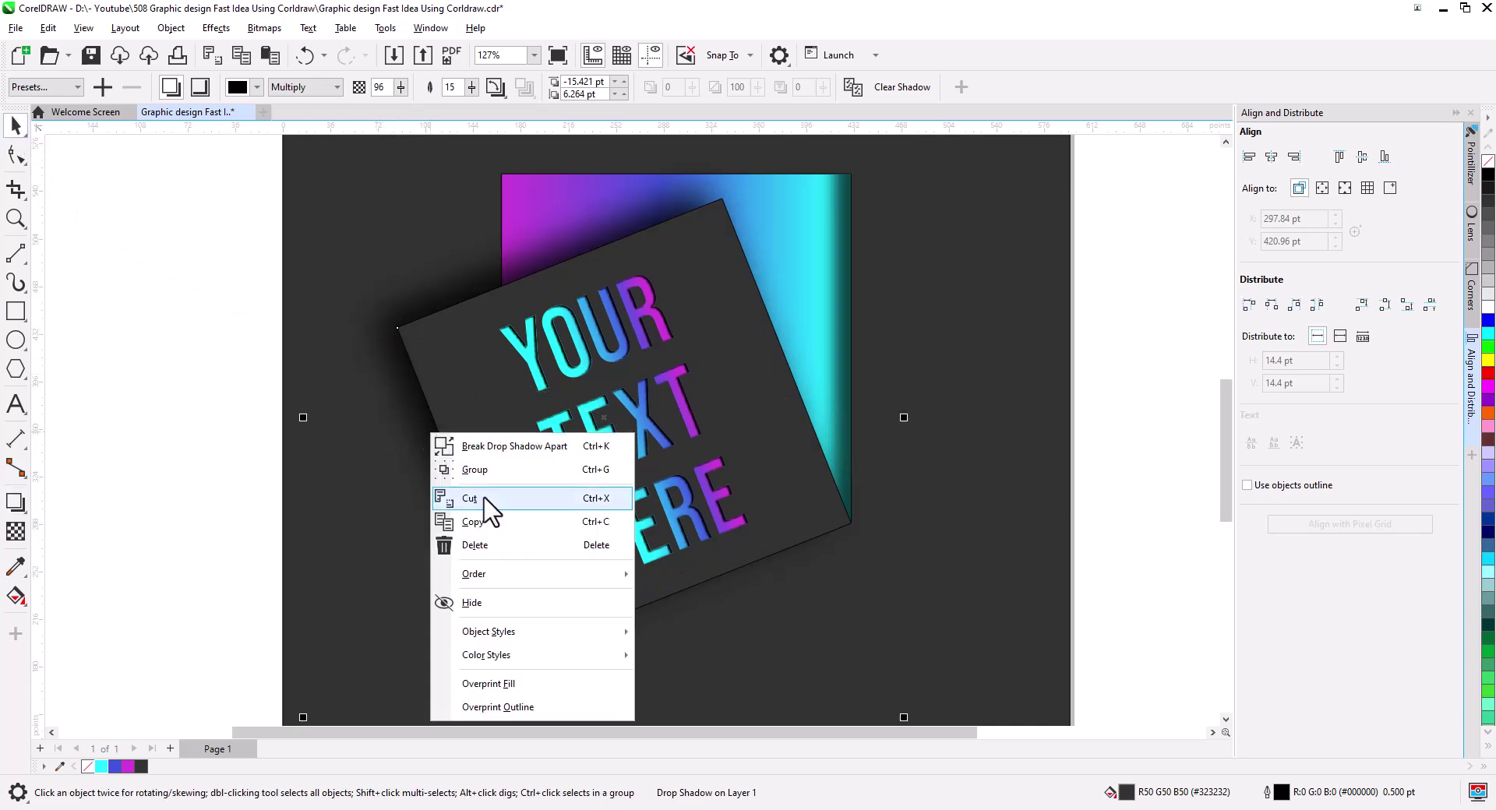
left_click(524, 447)
left_click(216, 419)
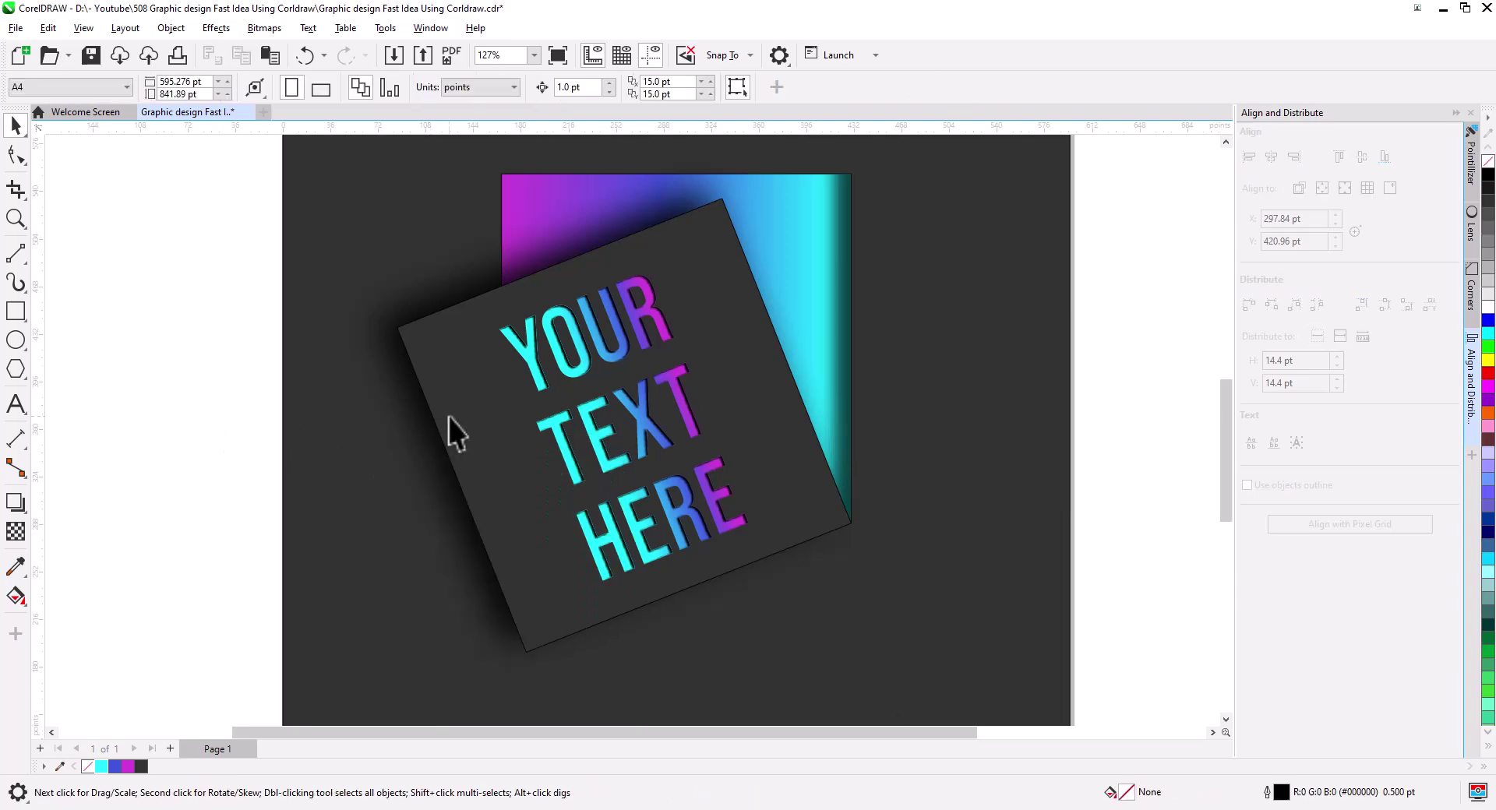
Remove the outline from the rotated dark square.
left_click(624, 434)
right_click(1488, 161)
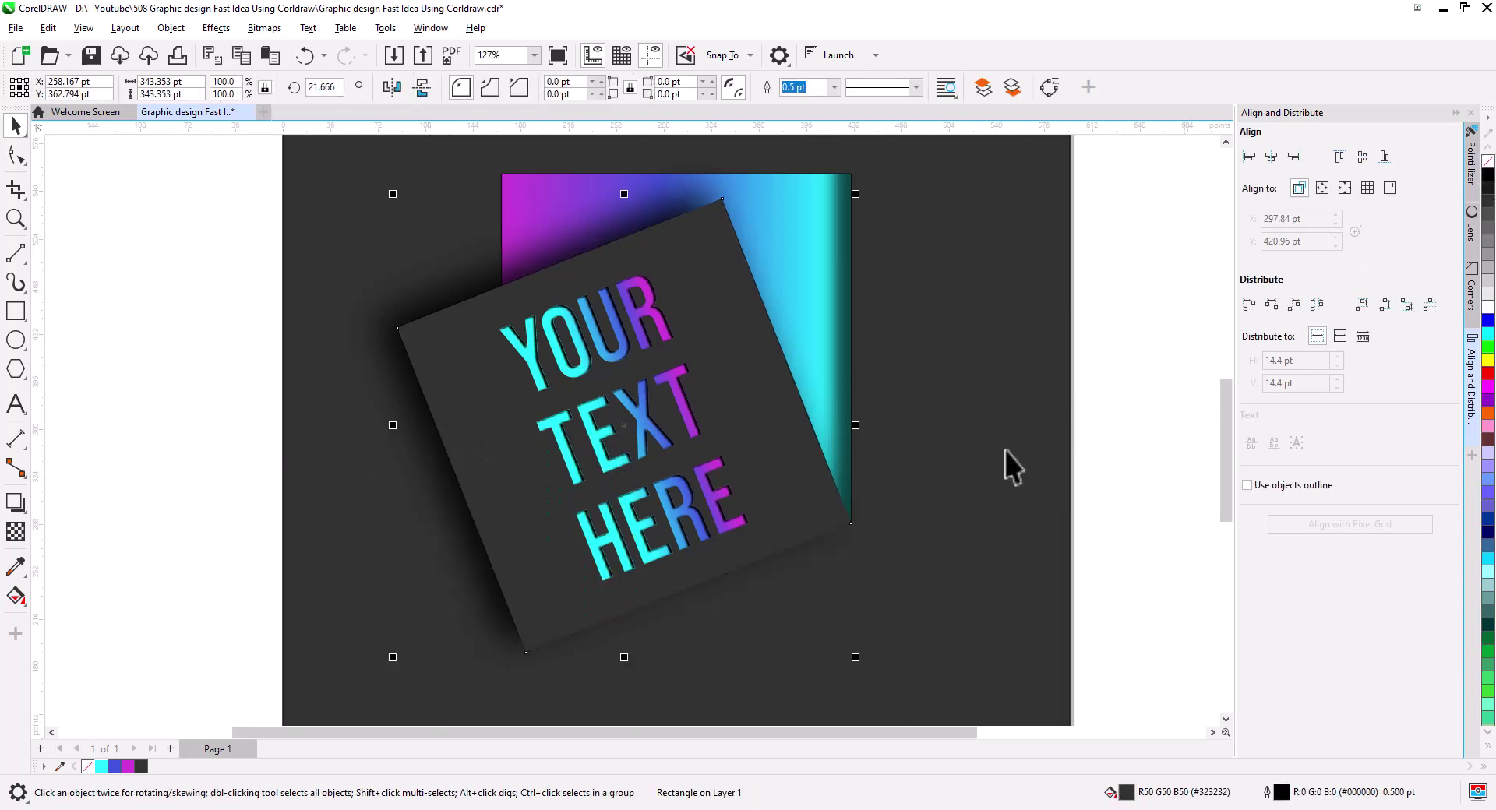
left_click_drag(1009, 460, 907, 422)
scroll(907, 422, "down", 2)
left_click_drag(870, 470, 881, 478)
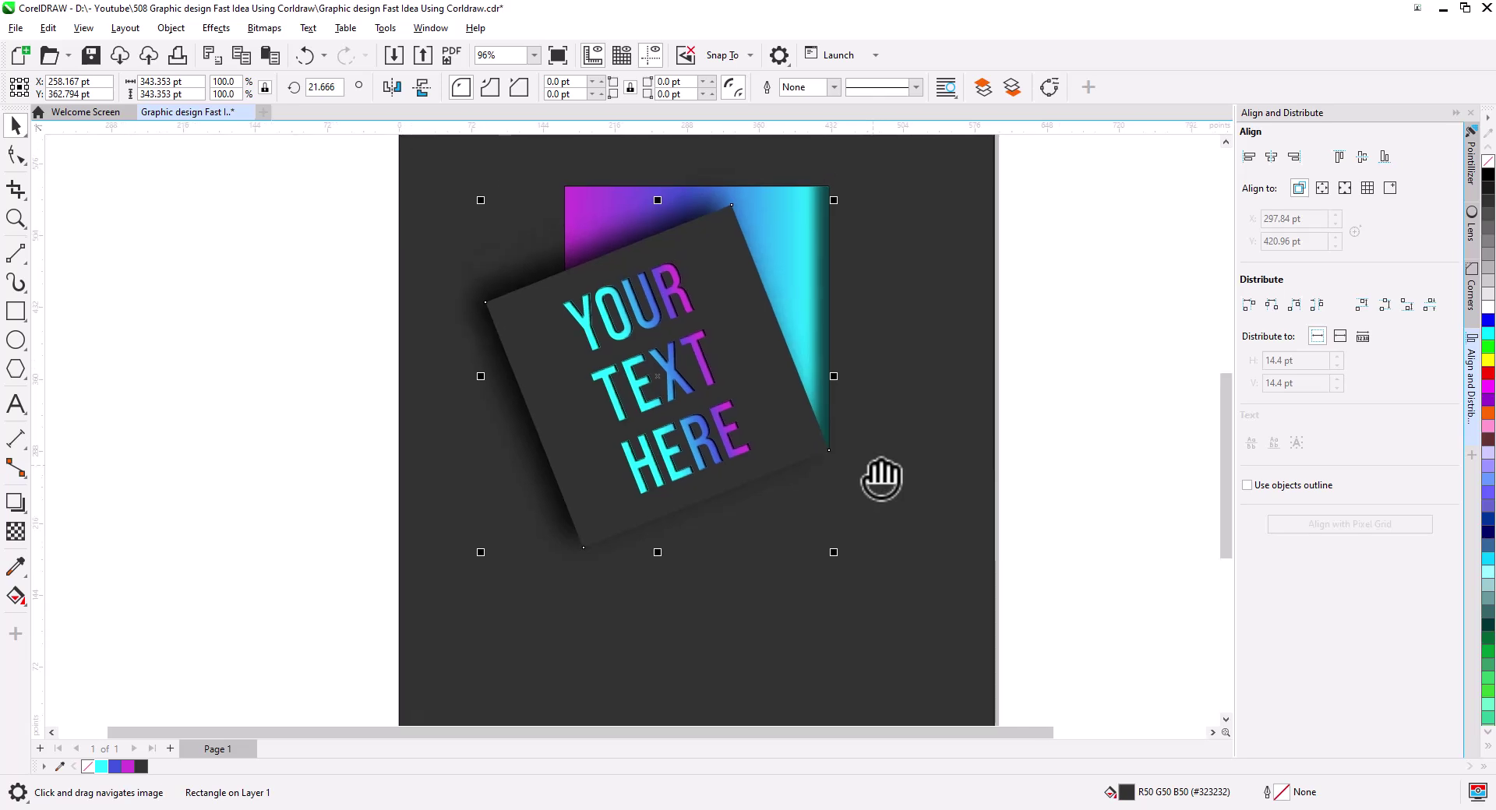
left_click(280, 459)
scroll(585, 444, "up", 2)
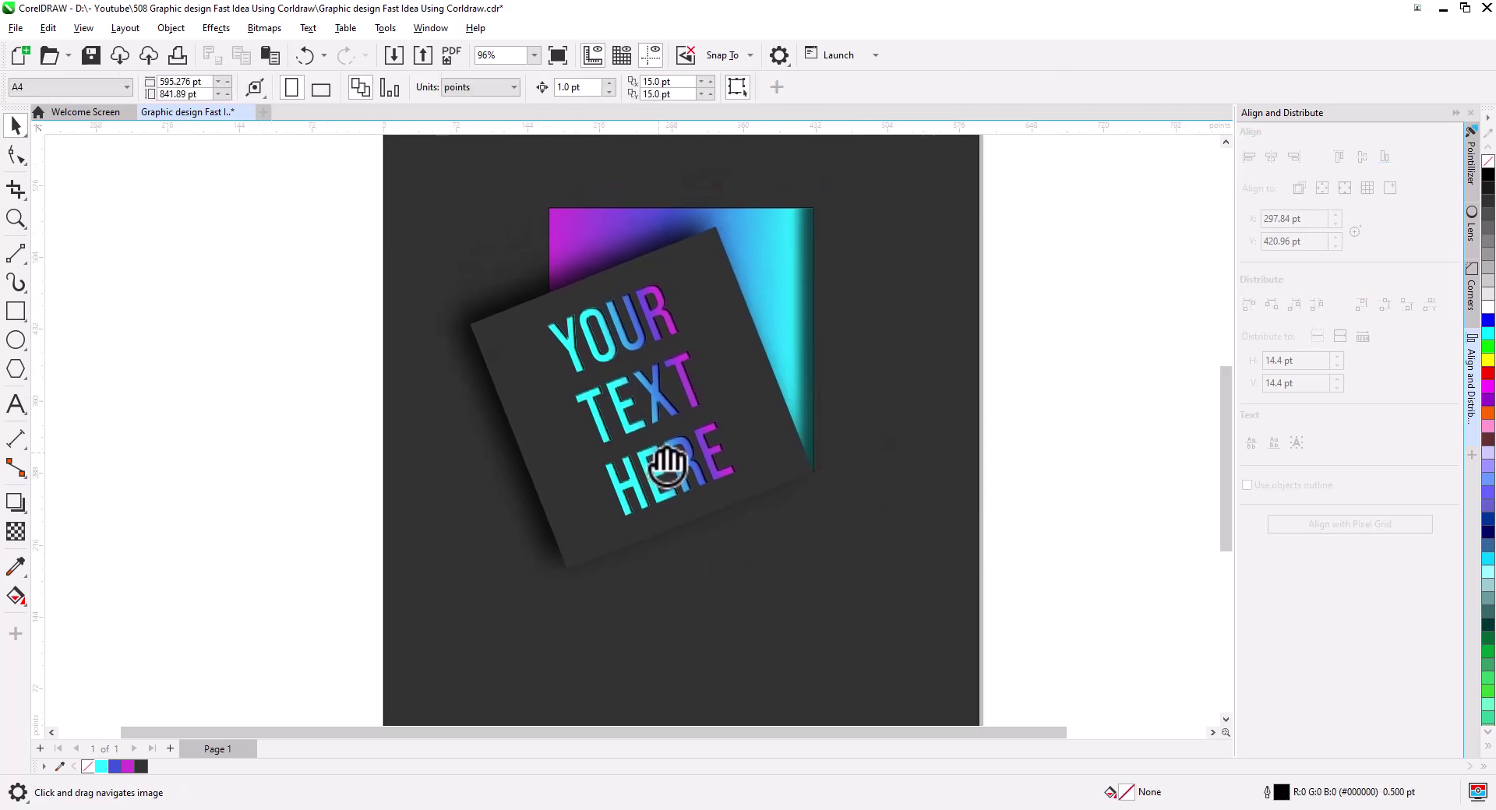
left_click_drag(730, 471, 717, 497)
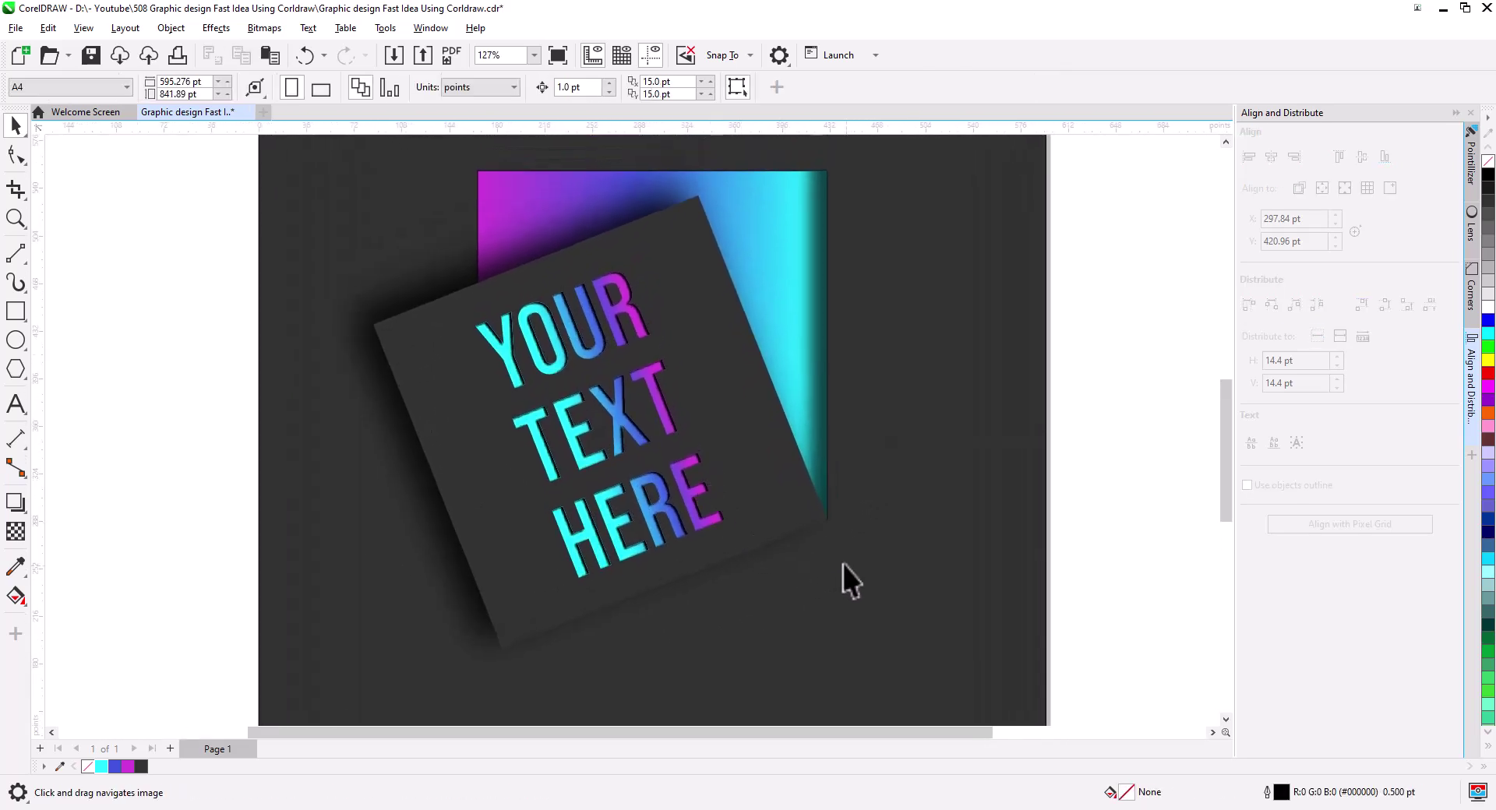